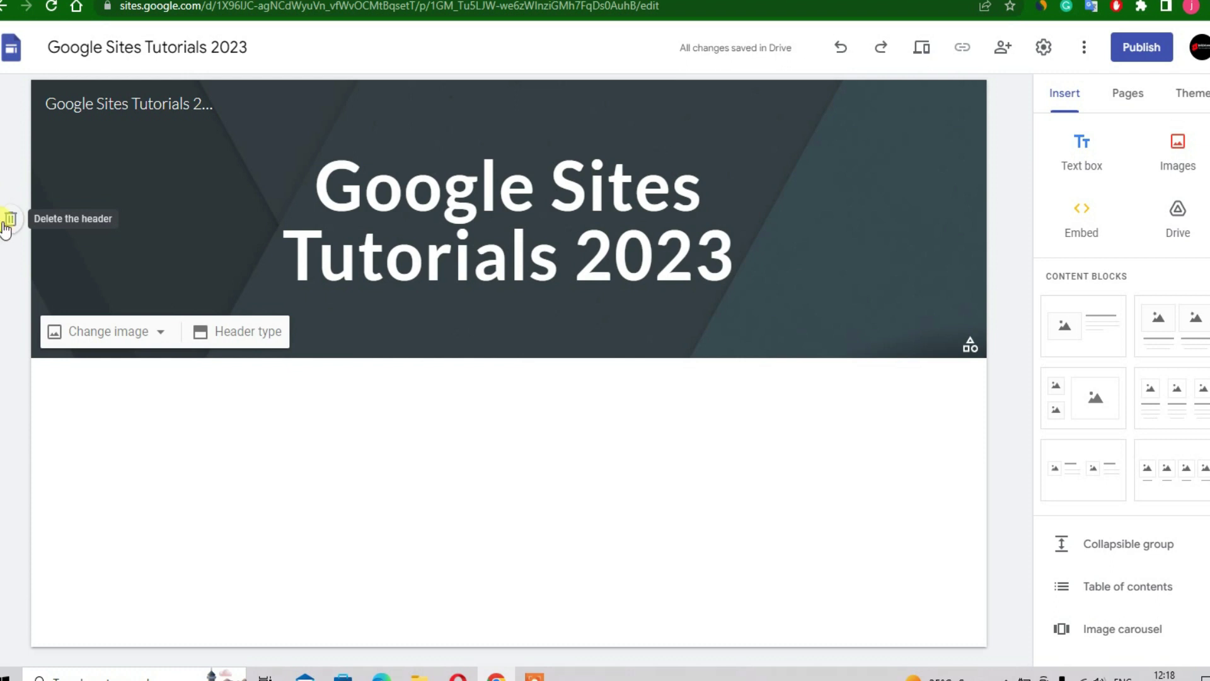
Try deleting the page header and inserting a text box in its place, and undo these changes
{"action": "left_click", "coordinate": [11, 220]}
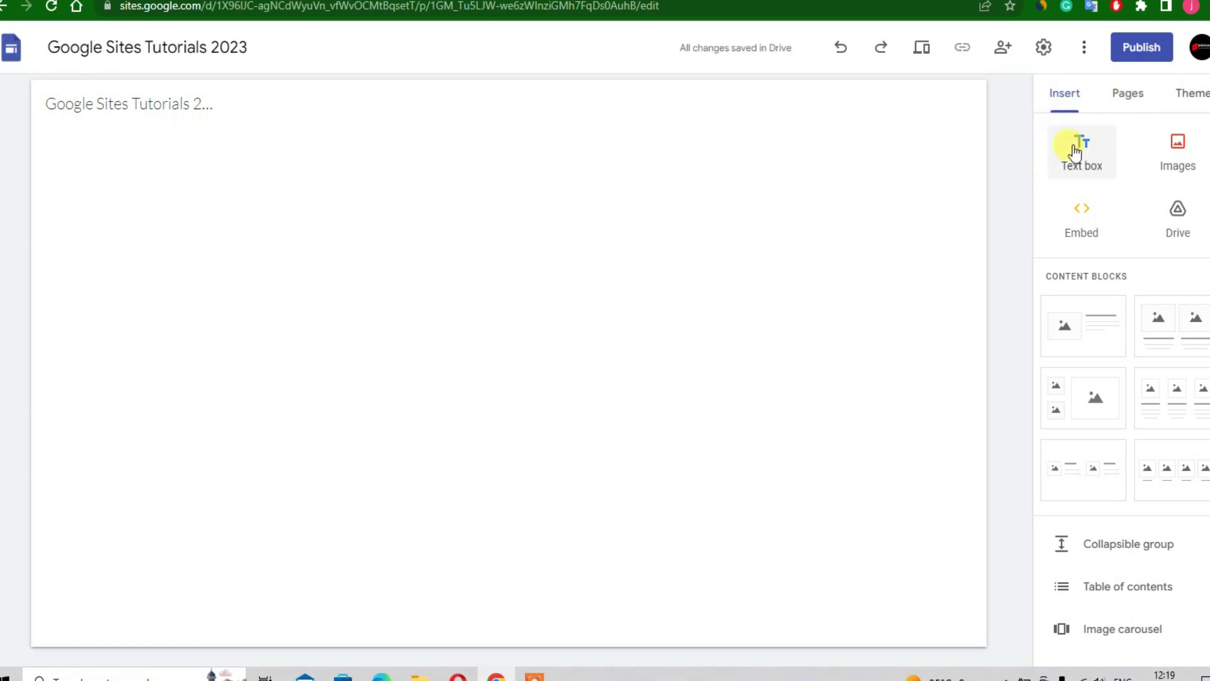
{"action": "left_click", "coordinate": [1071, 170]}
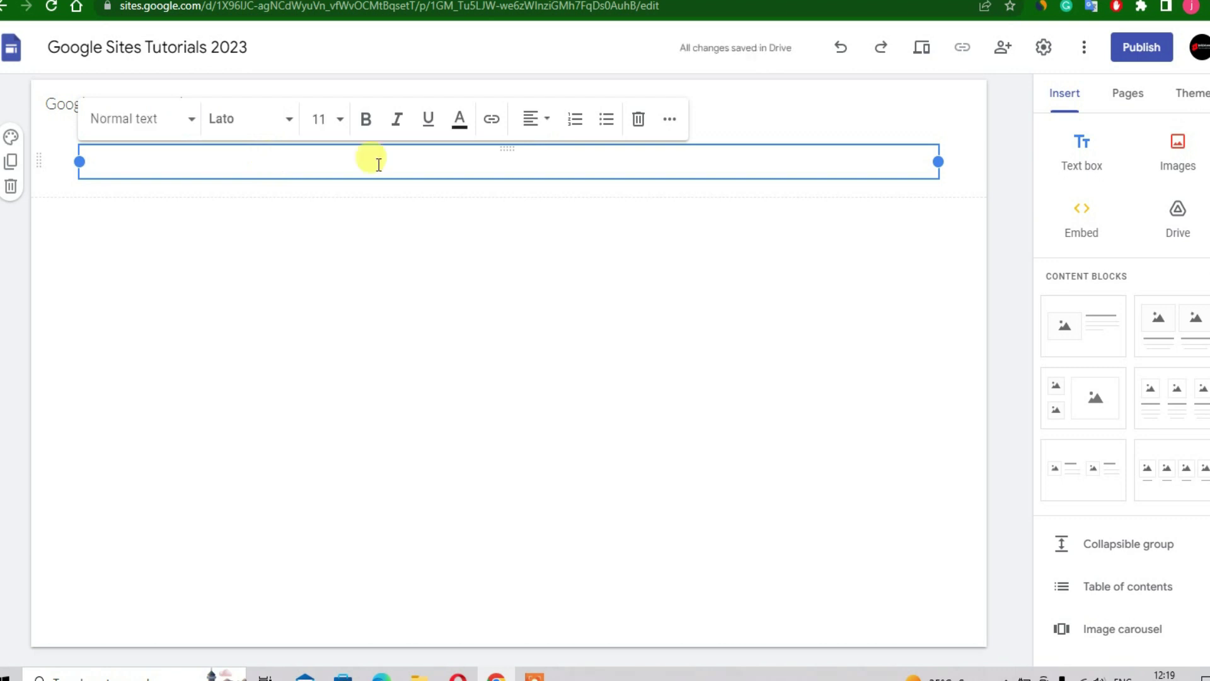
{"action": "left_click", "coordinate": [835, 51]}
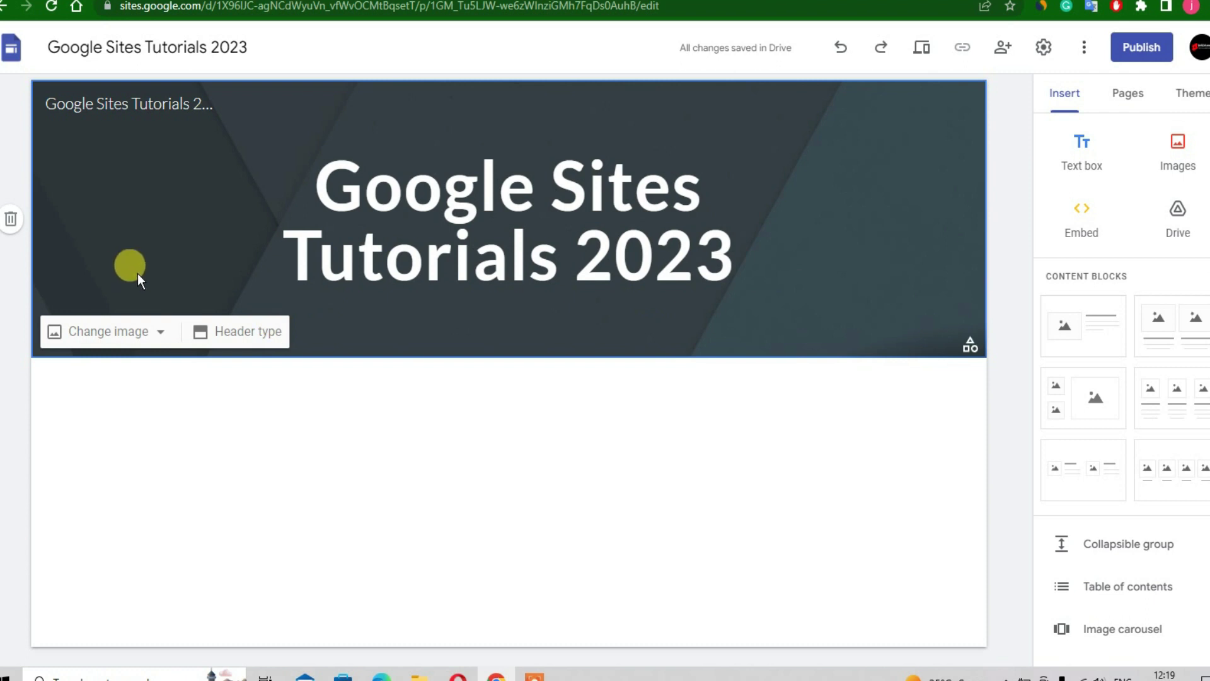
Try the Title only, Banner, Large banner and Cover header types, and set the header back to Banner
{"action": "left_click", "coordinate": [154, 334]}
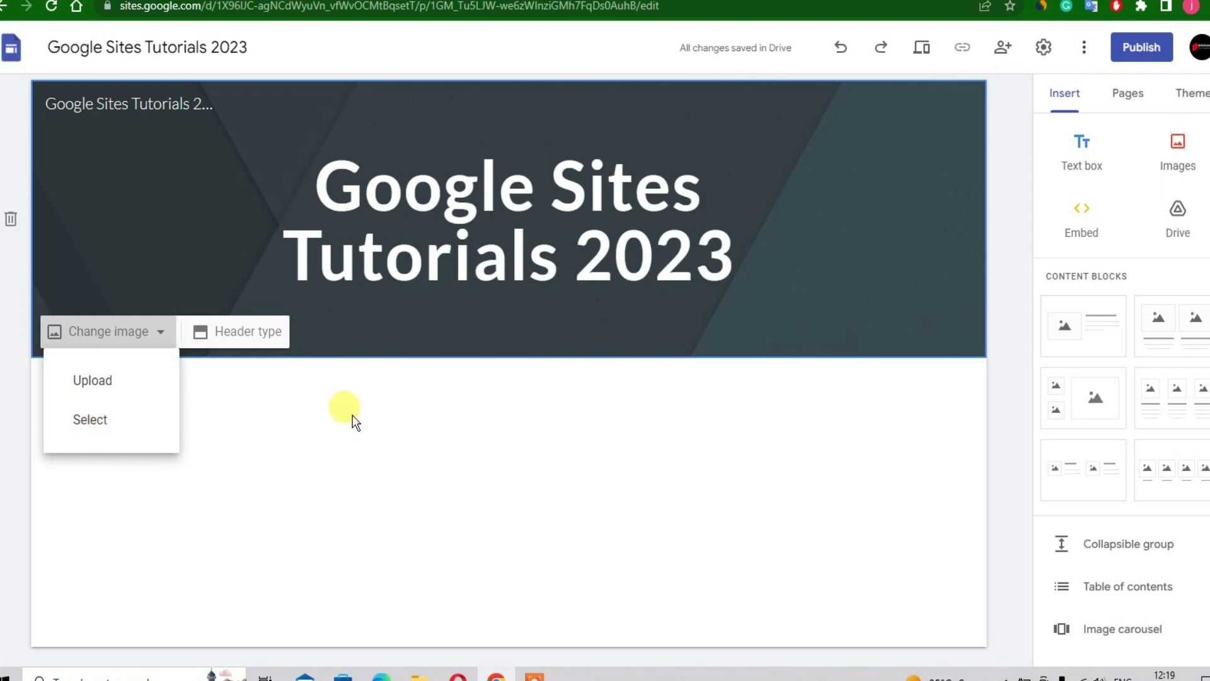
{"action": "left_click", "coordinate": [314, 390]}
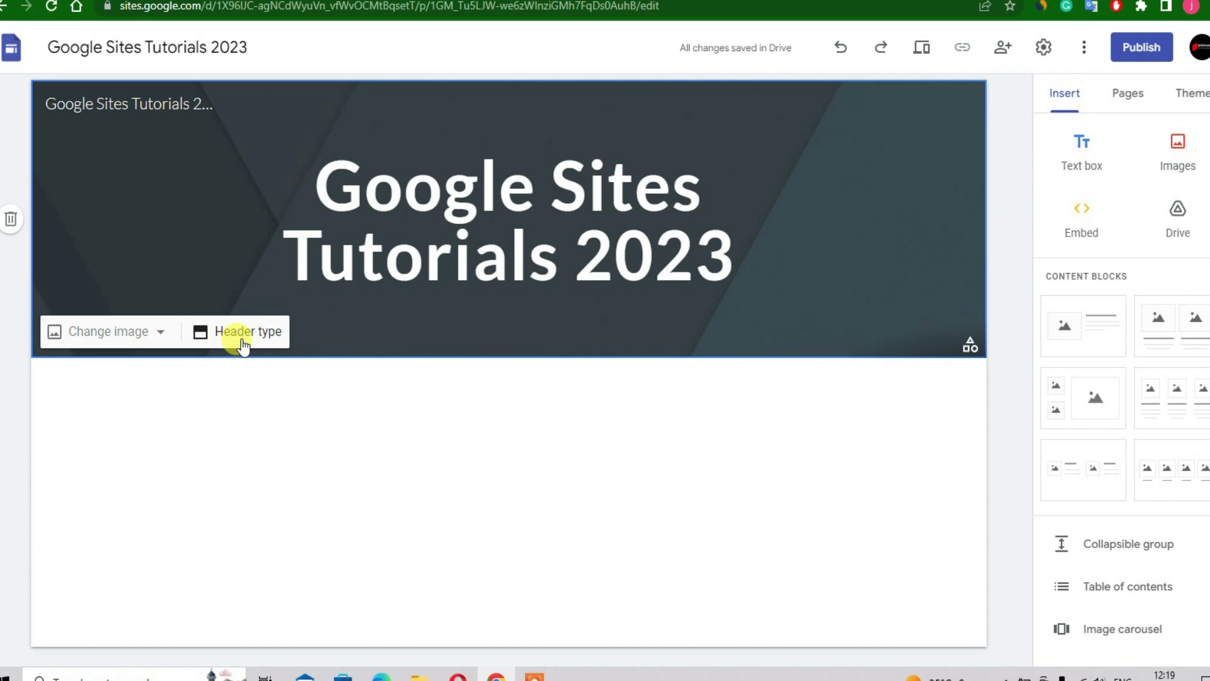
{"action": "left_click", "coordinate": [242, 345]}
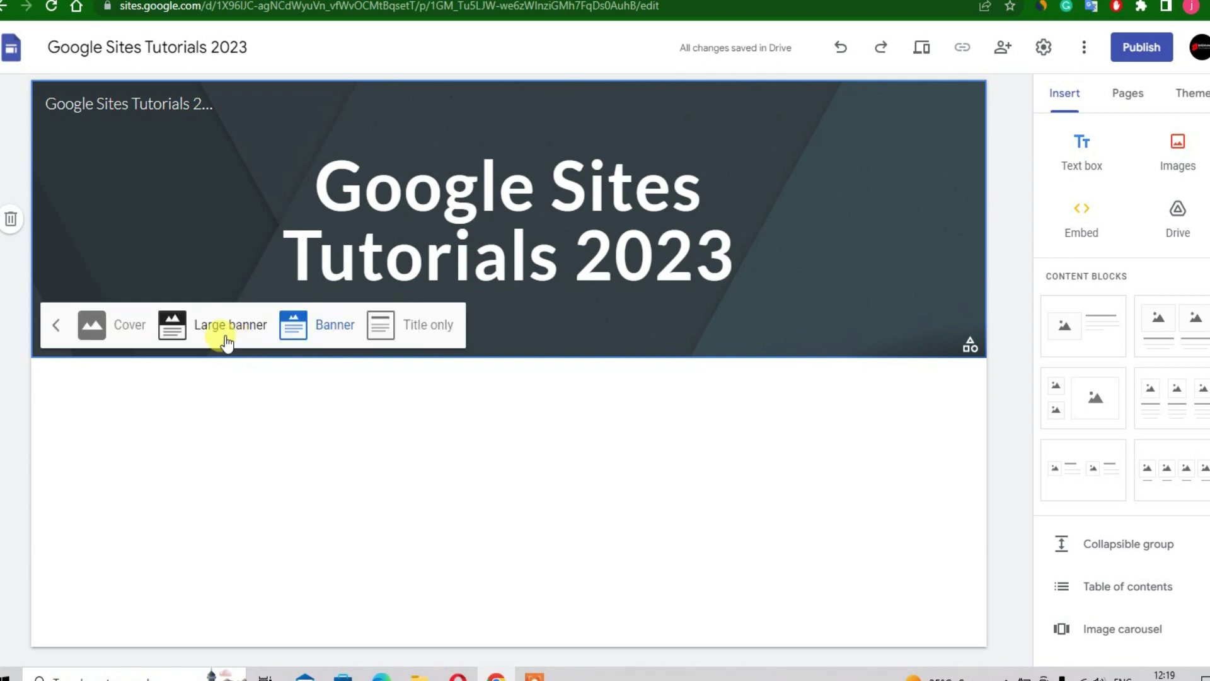
{"action": "left_click", "coordinate": [403, 325]}
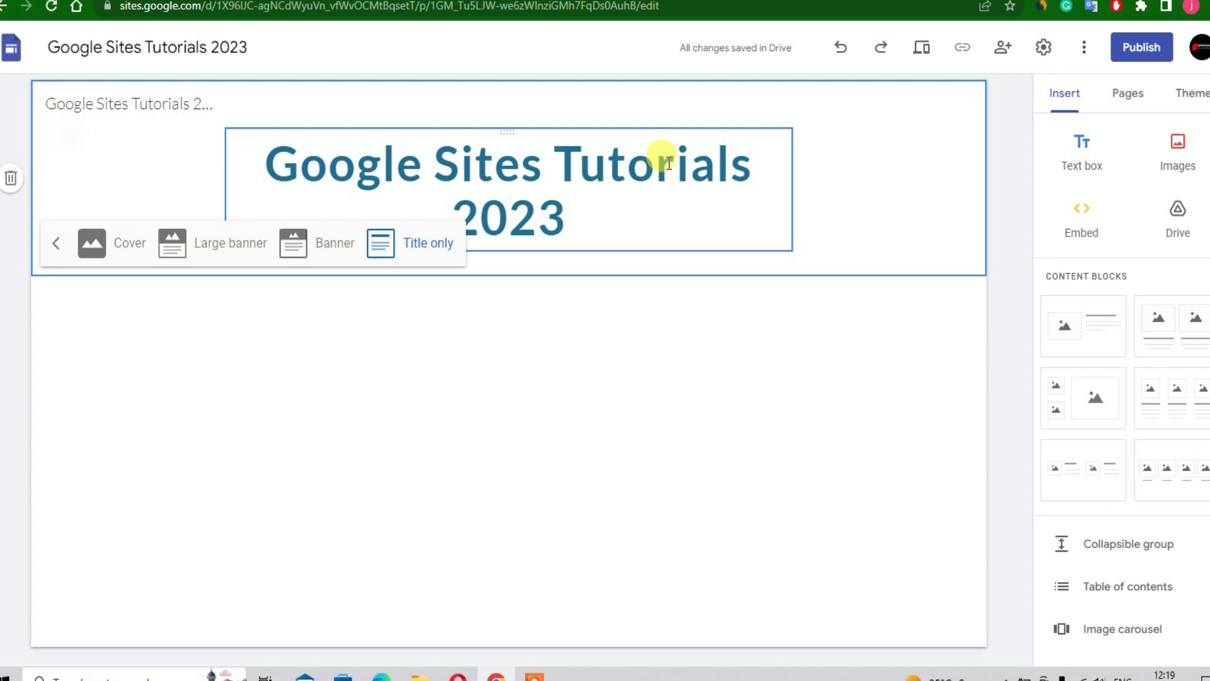
{"action": "left_click", "coordinate": [335, 243]}
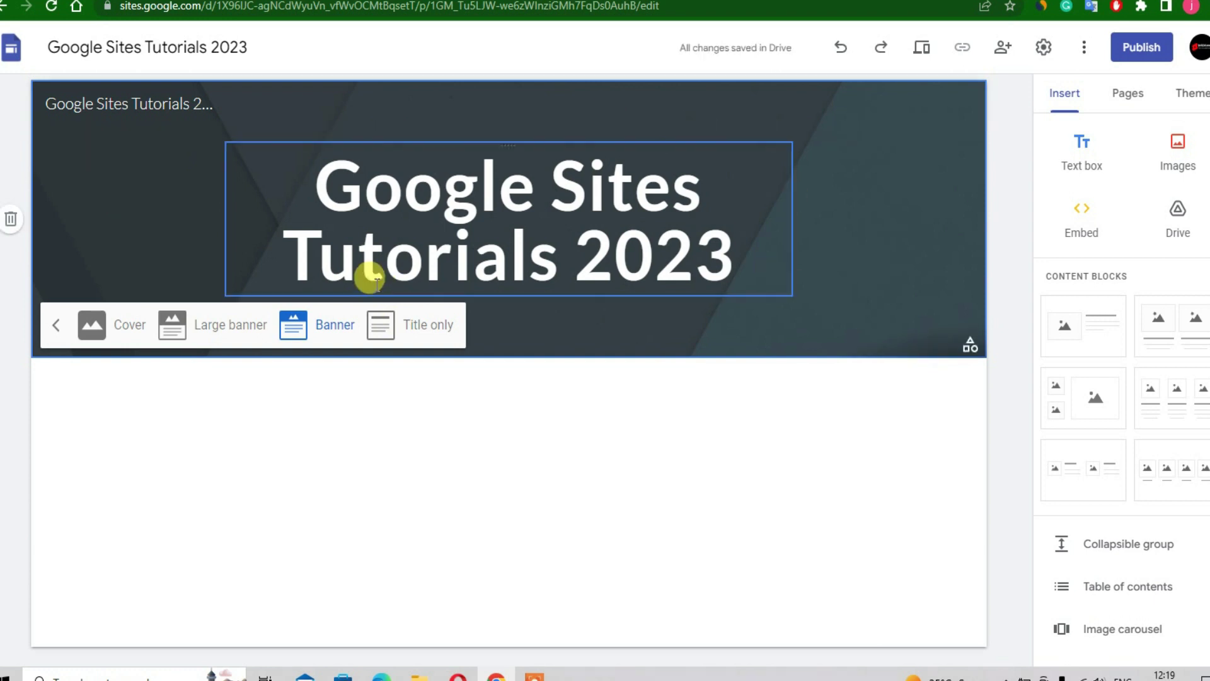
{"action": "left_click", "coordinate": [238, 332]}
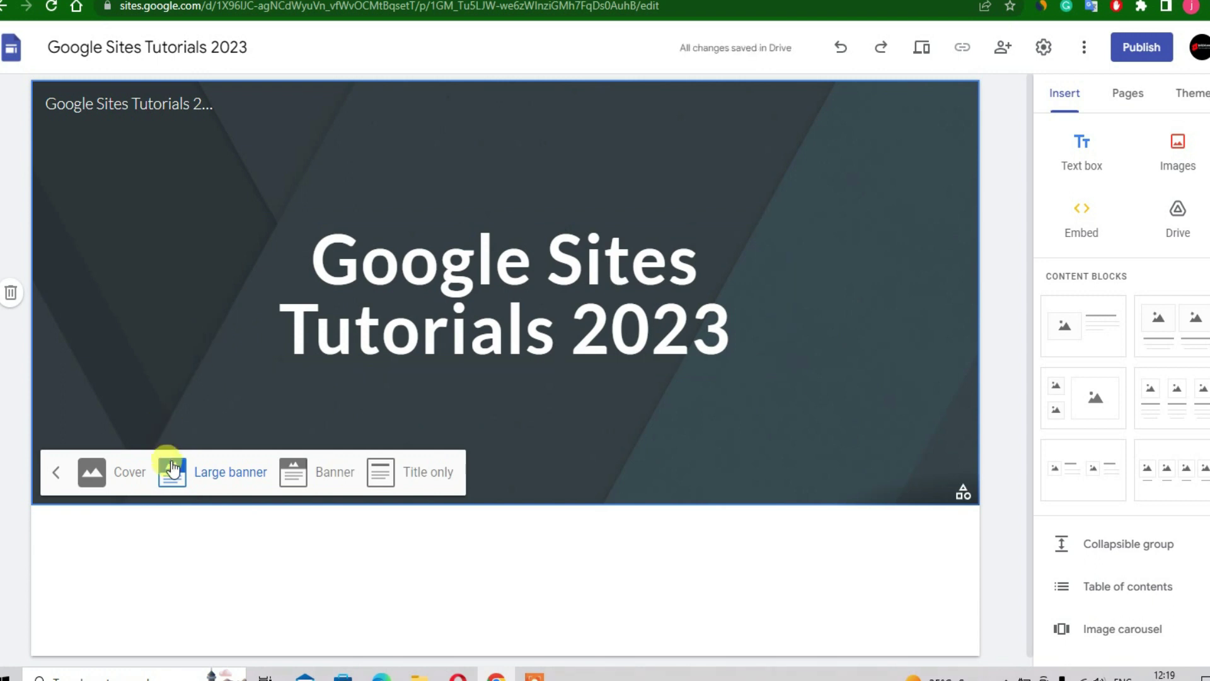
{"action": "left_click", "coordinate": [137, 469]}
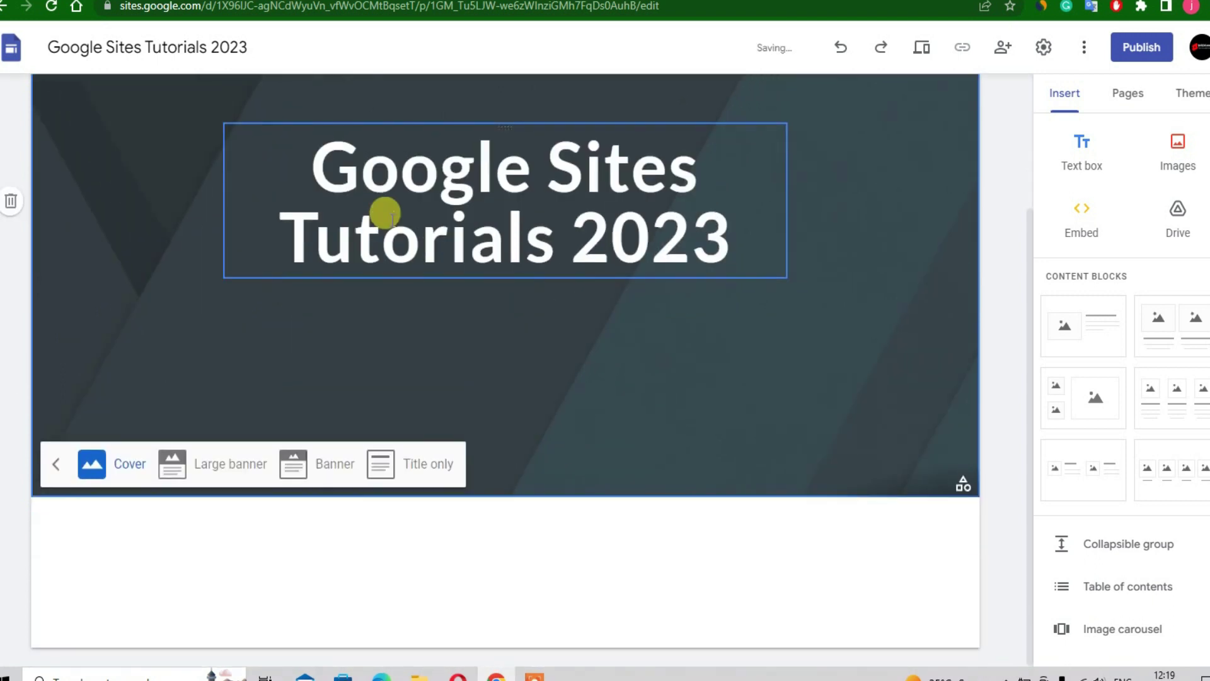
{"action": "scroll", "coordinate": [305, 219], "scroll_direction": "down", "scroll_amount": 3}
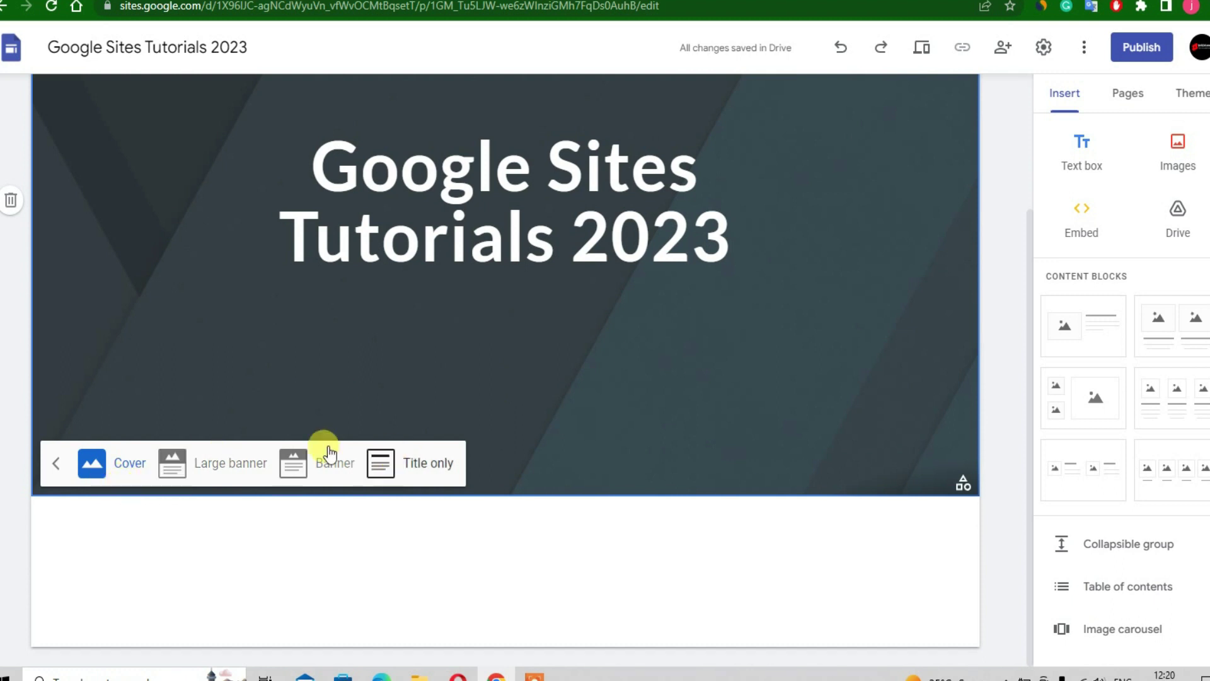
{"action": "left_click", "coordinate": [322, 471]}
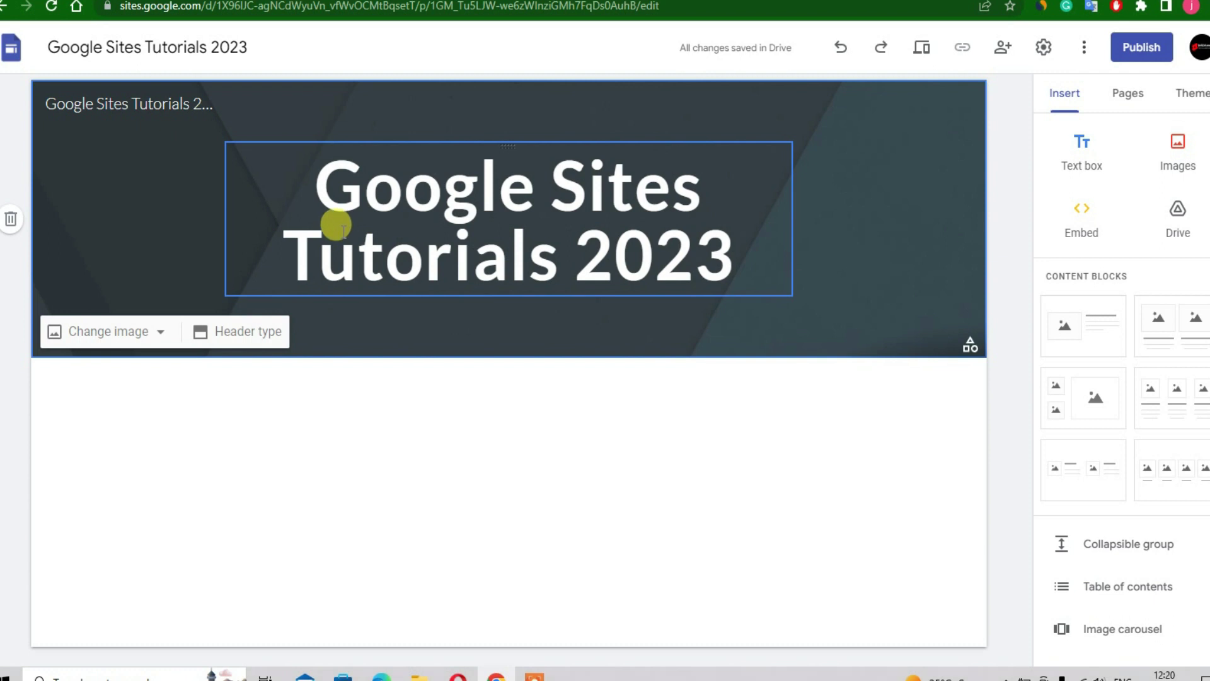
Open the theme settings that control the header's background image and look through the themes created by Google
{"action": "mouse_move", "coordinate": [968, 345]}
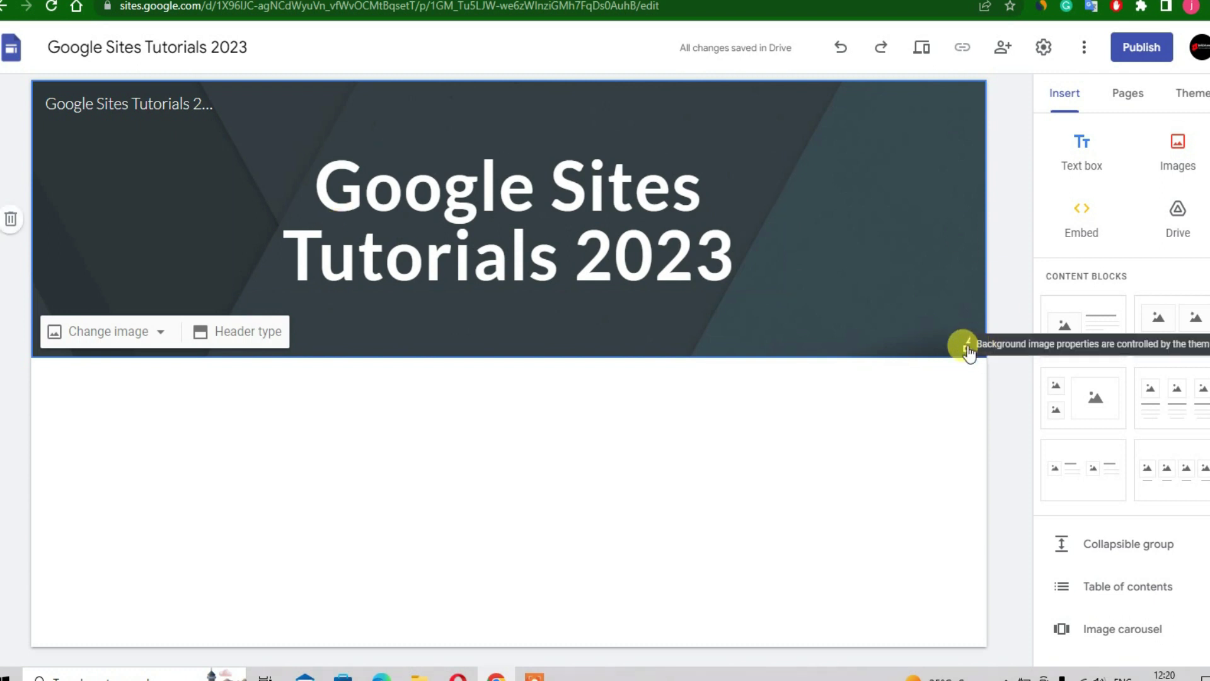
{"action": "left_click", "coordinate": [968, 348]}
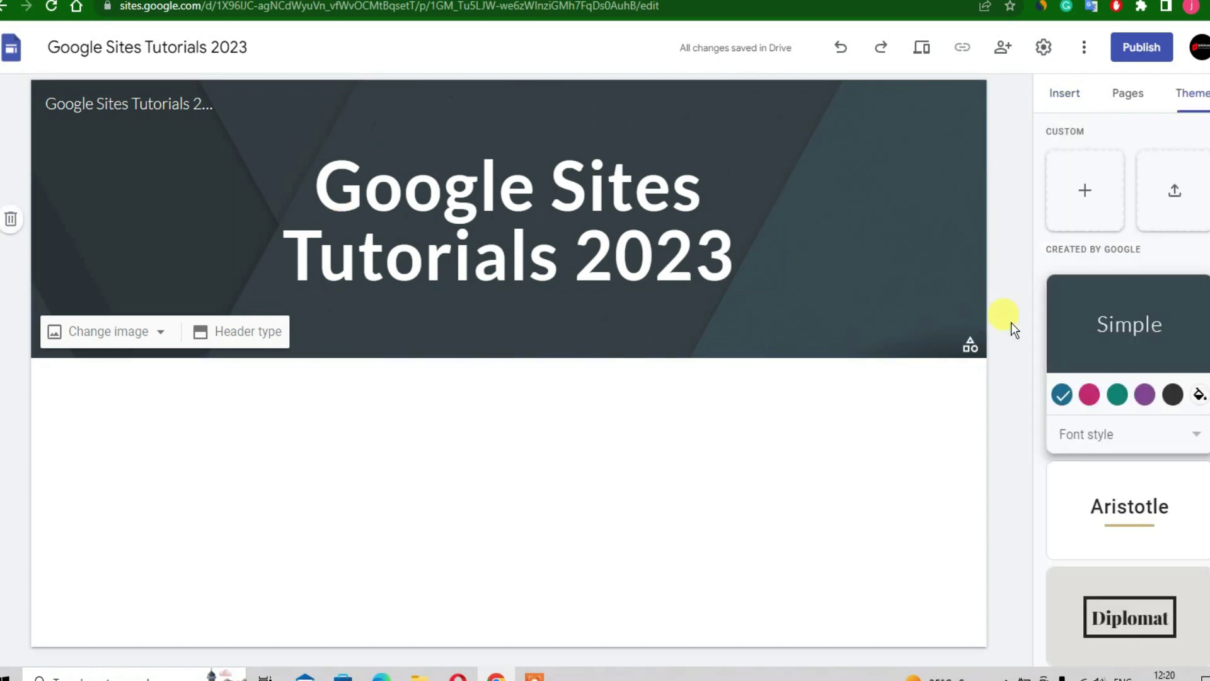
{"action": "scroll", "coordinate": [1105, 350], "scroll_direction": "down", "scroll_amount": 5}
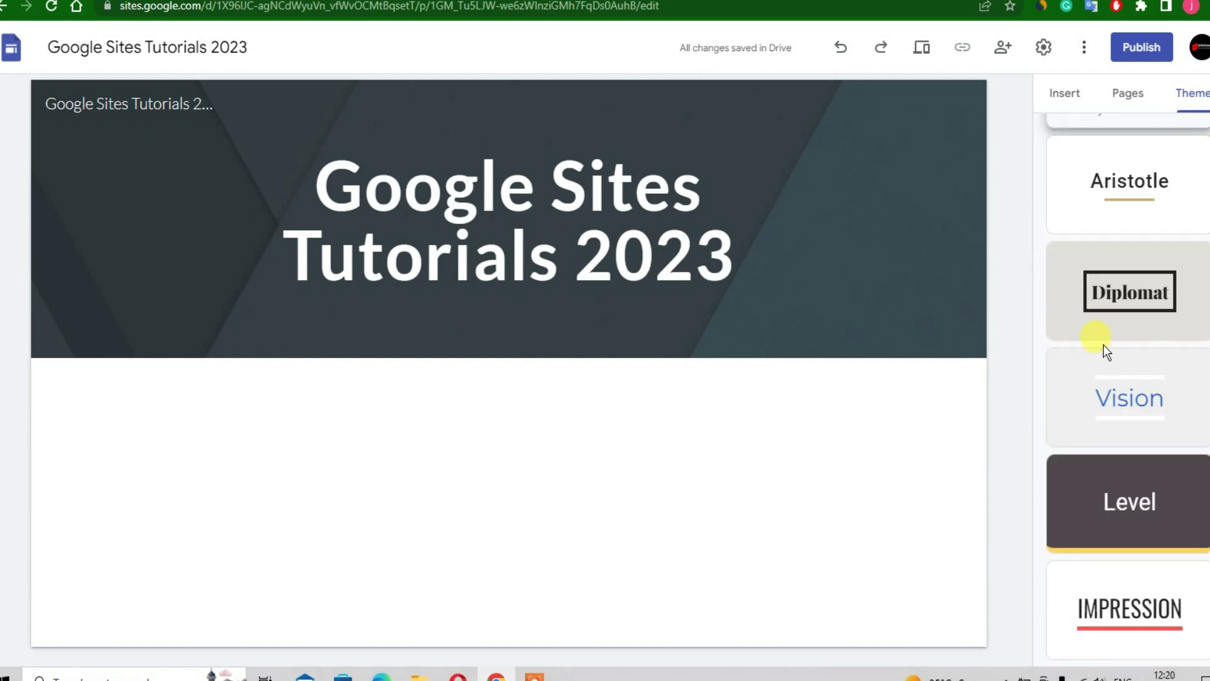
{"action": "scroll", "coordinate": [1103, 345], "scroll_direction": "up", "scroll_amount": 5}
{"action": "scroll", "coordinate": [1103, 345], "scroll_direction": "down", "scroll_amount": 5}
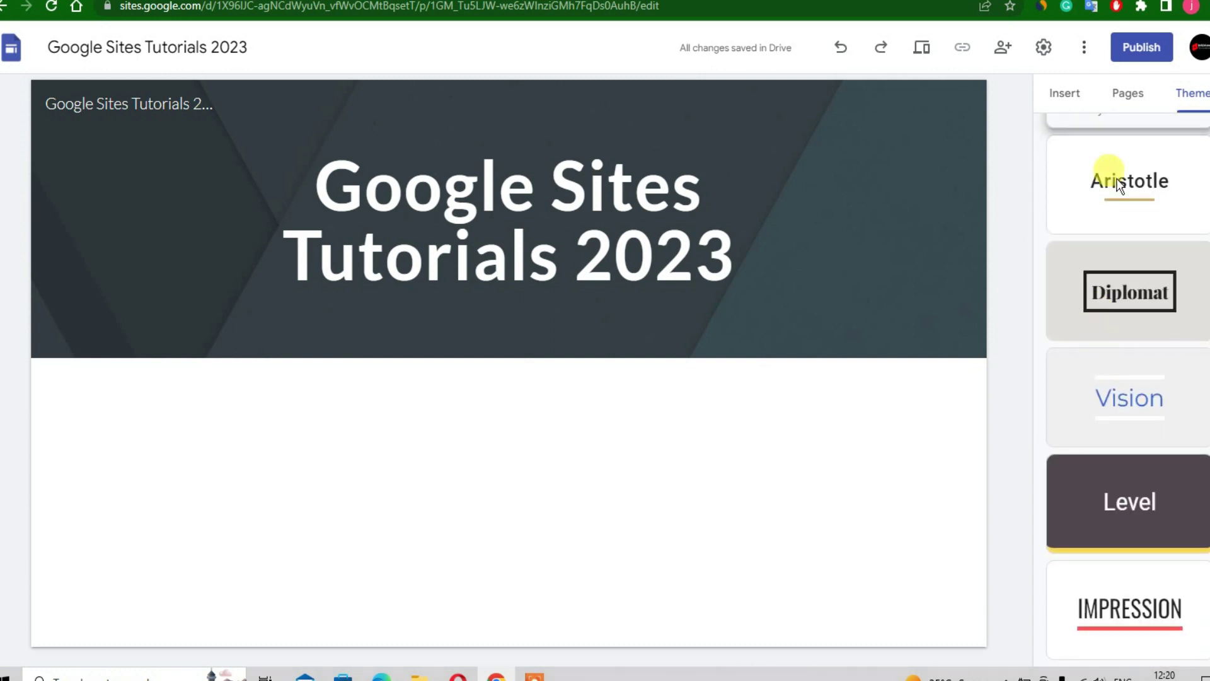
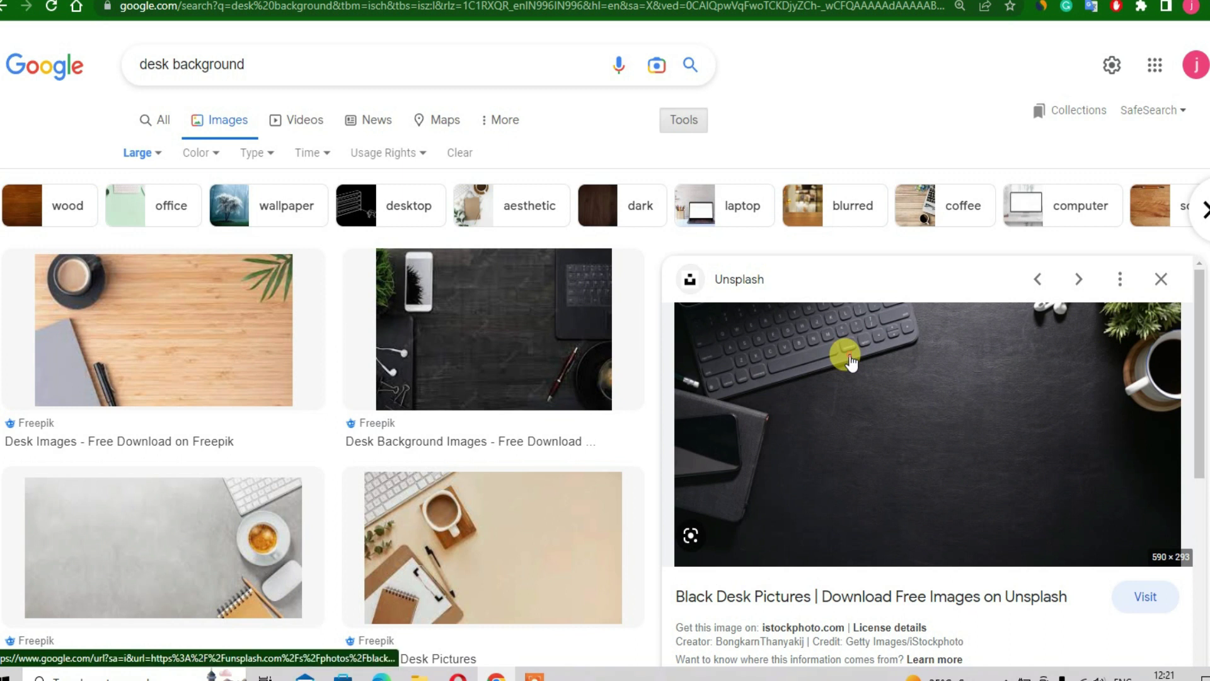
Copy the image address of the black desk picture in Google Images and switch back to the Google Sites editor
{"action": "right_click", "coordinate": [850, 356]}
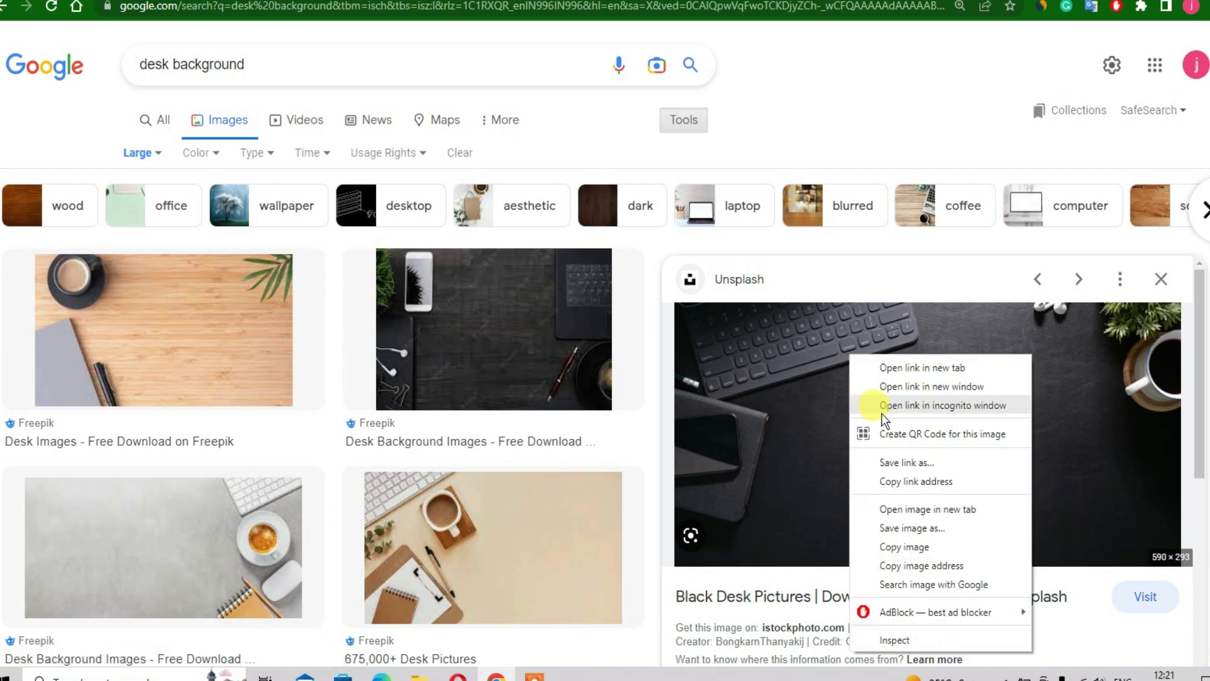
{"action": "left_click", "coordinate": [912, 565]}
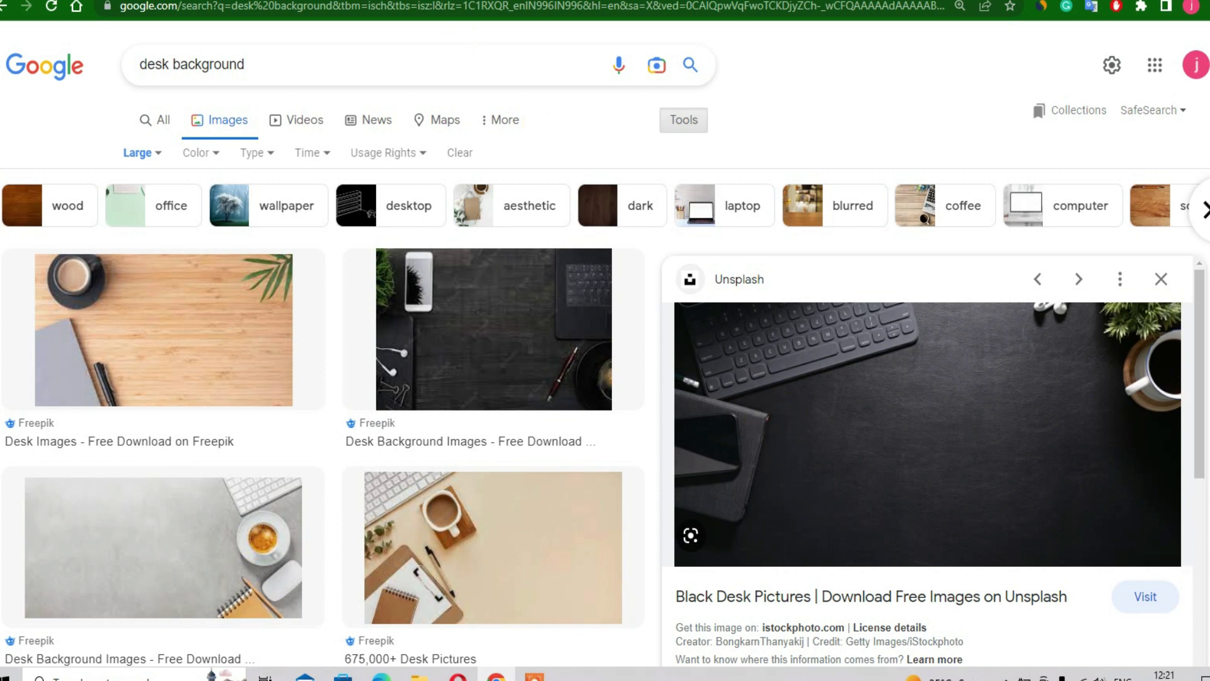
{"action": "left_click", "coordinate": [139, 1]}
Open the image selection for the header background and browse the gallery pictures
{"action": "left_click", "coordinate": [102, 339]}
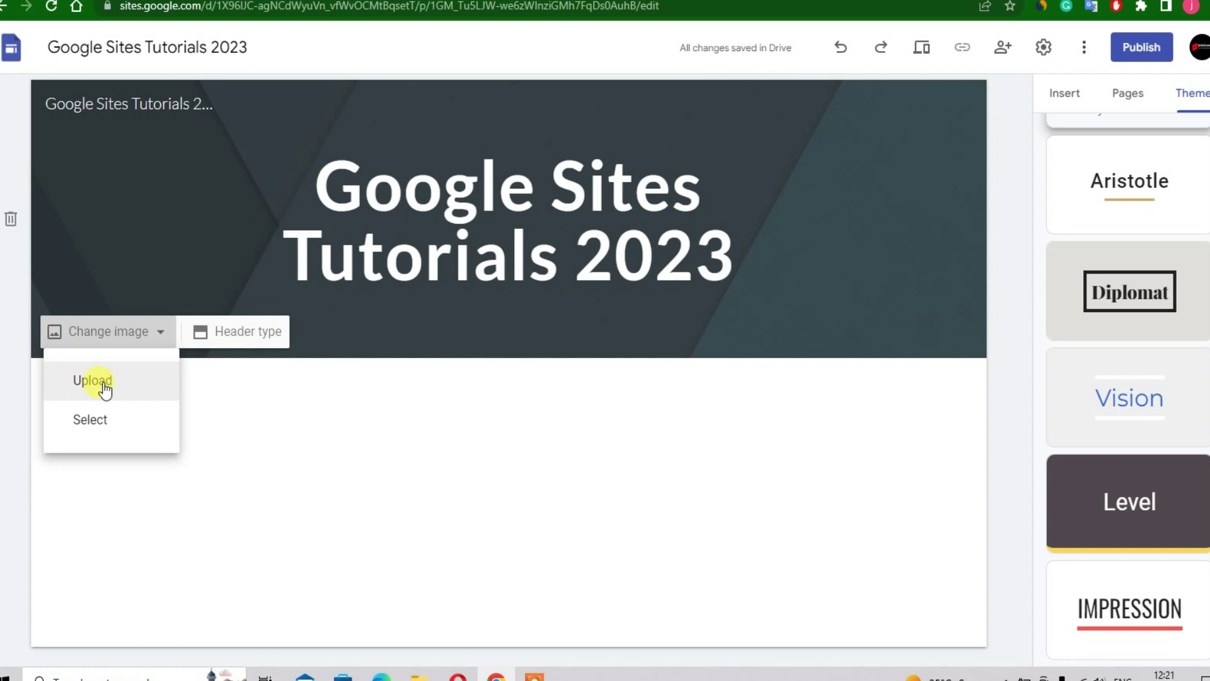
{"action": "left_click", "coordinate": [98, 422]}
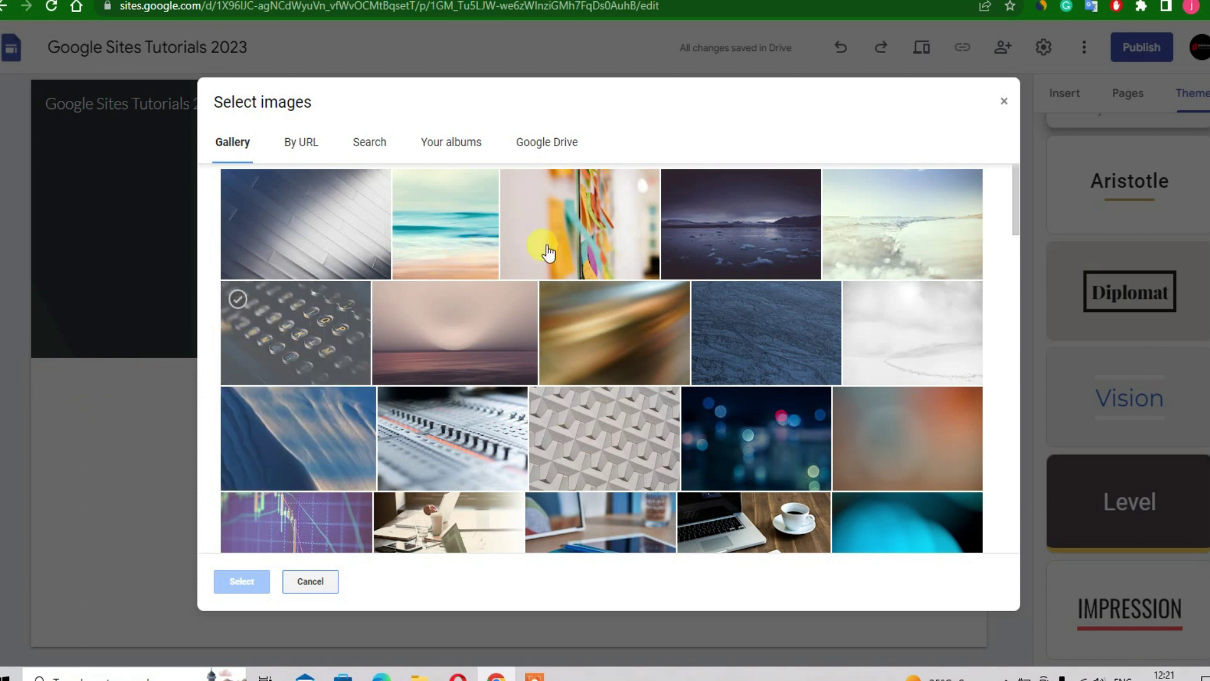
{"action": "scroll", "coordinate": [724, 281], "scroll_direction": "down", "scroll_amount": 10}
{"action": "scroll", "coordinate": [703, 348], "scroll_direction": "down", "scroll_amount": 10}
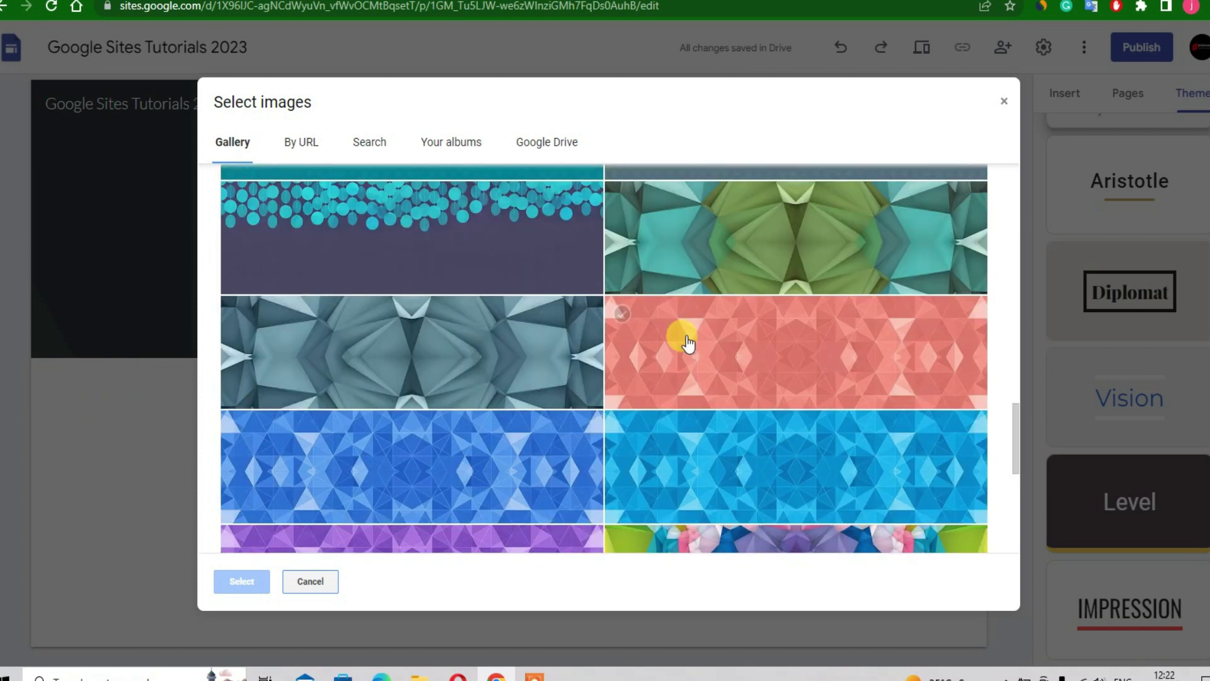
{"action": "scroll", "coordinate": [461, 318], "scroll_direction": "up", "scroll_amount": 20}
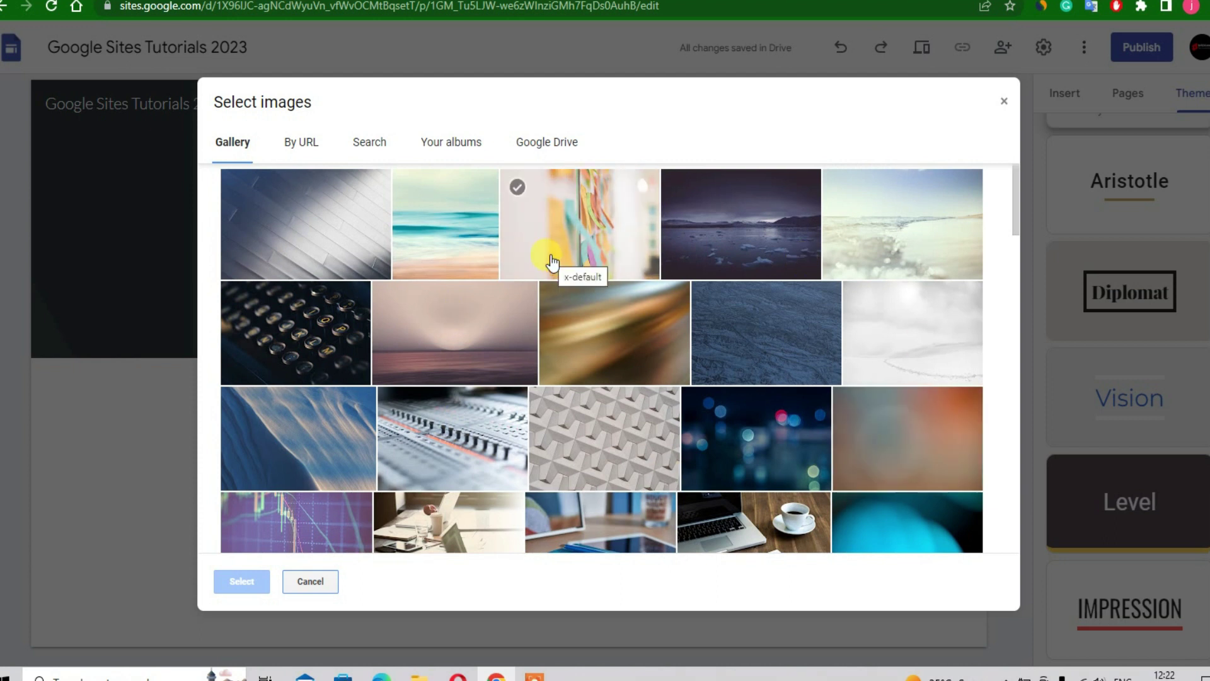
Set the header background to the black desk picture by URL, using the copied image address
{"action": "left_click", "coordinate": [311, 144]}
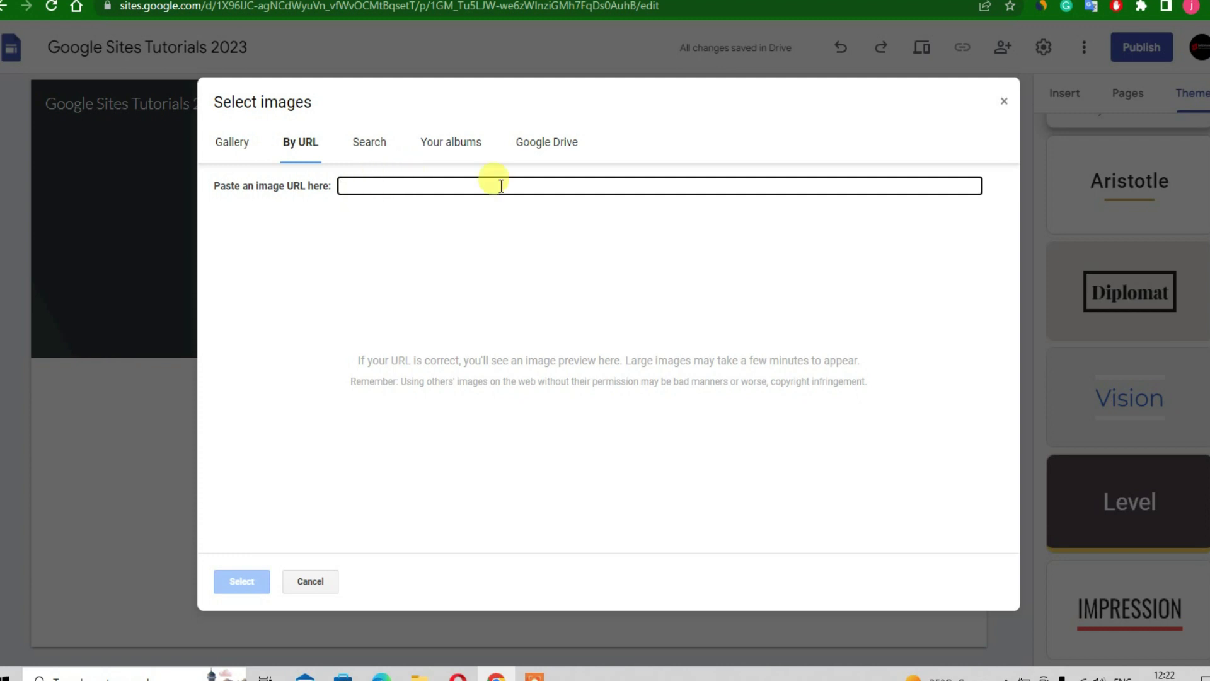
{"action": "left_click", "coordinate": [354, 143]}
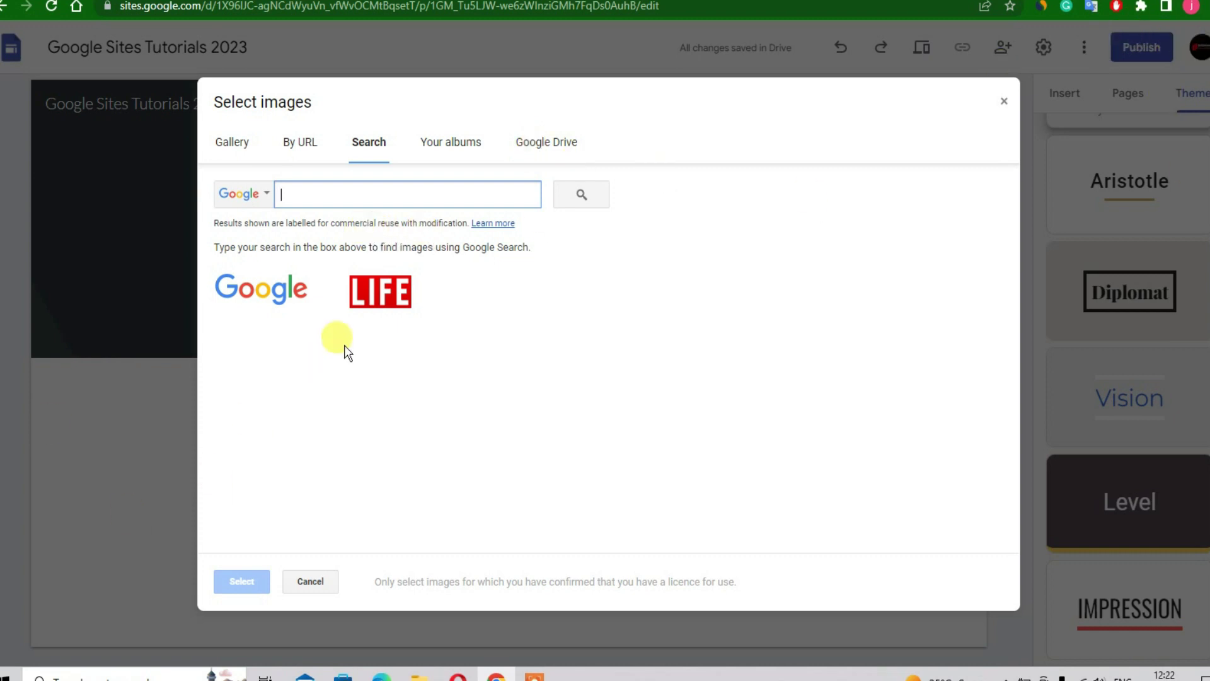
{"action": "left_click", "coordinate": [301, 144]}
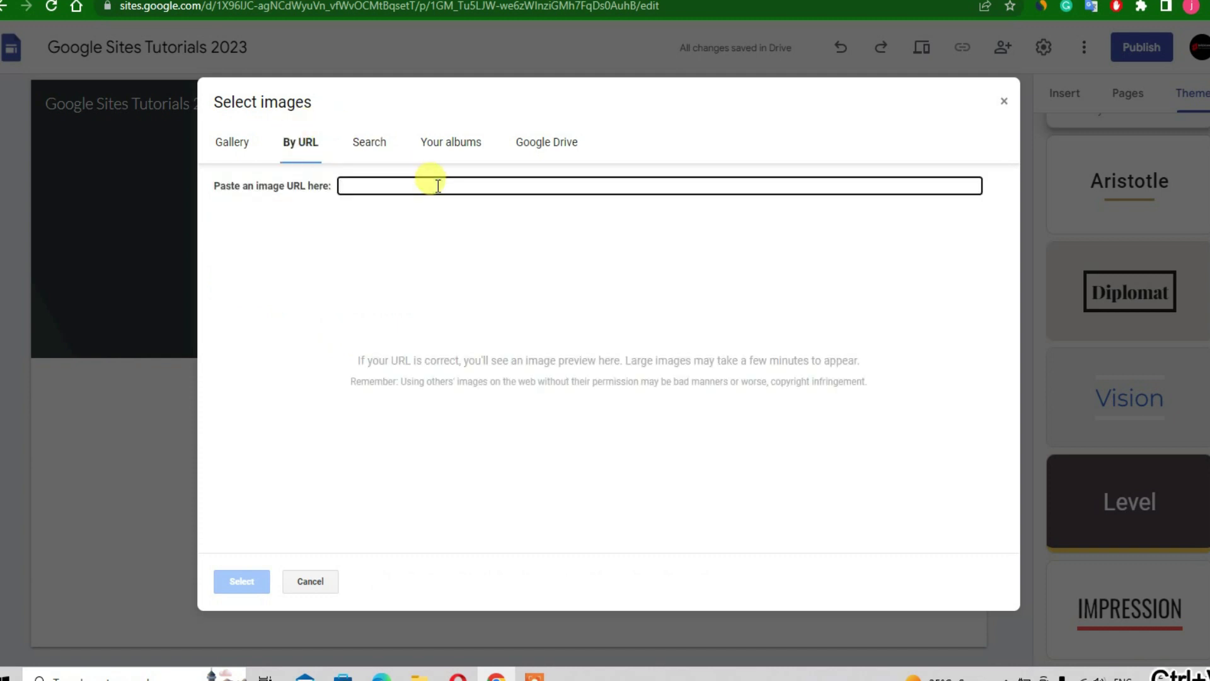
{"action": "key", "text": "ctrl+v"}
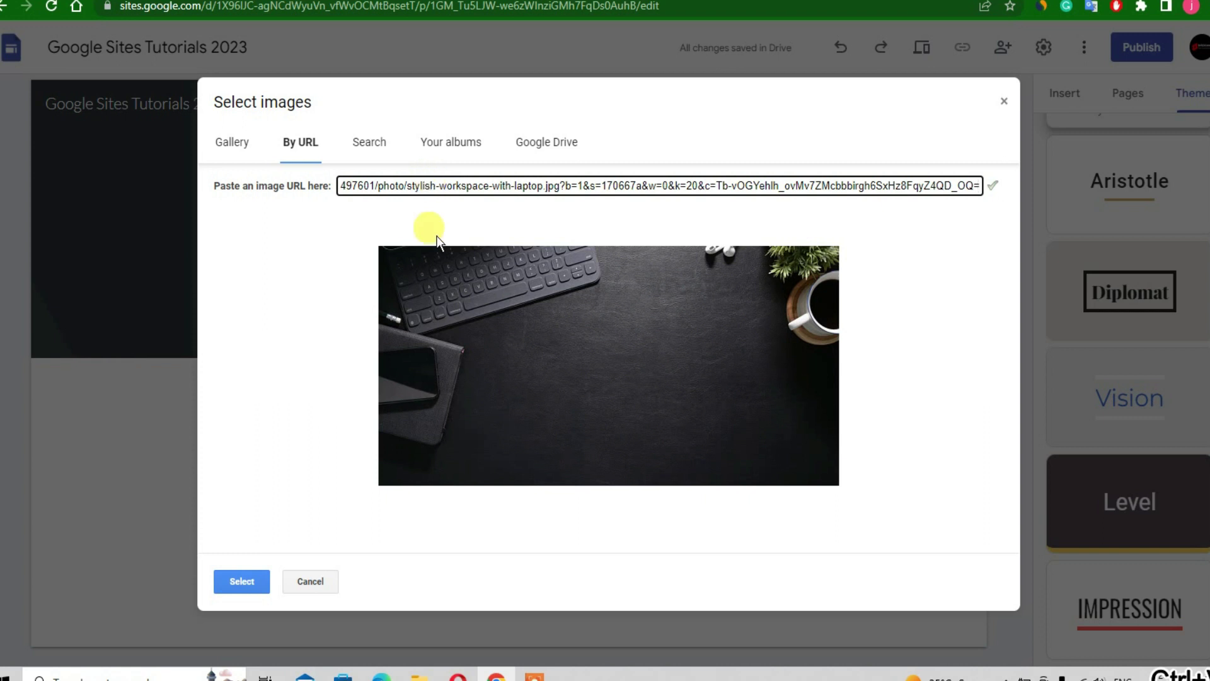
{"action": "left_click", "coordinate": [235, 581]}
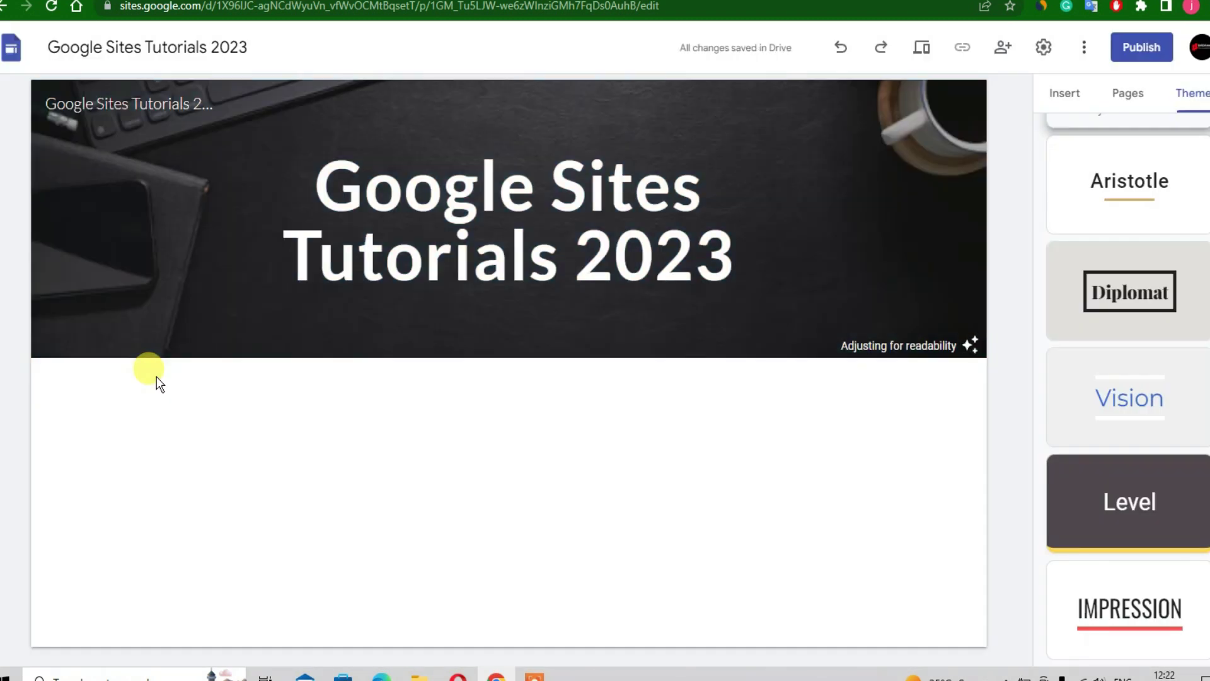
Try the Large banner header type with the desk picture and return the header to Banner
{"action": "mouse_move", "coordinate": [206, 297]}
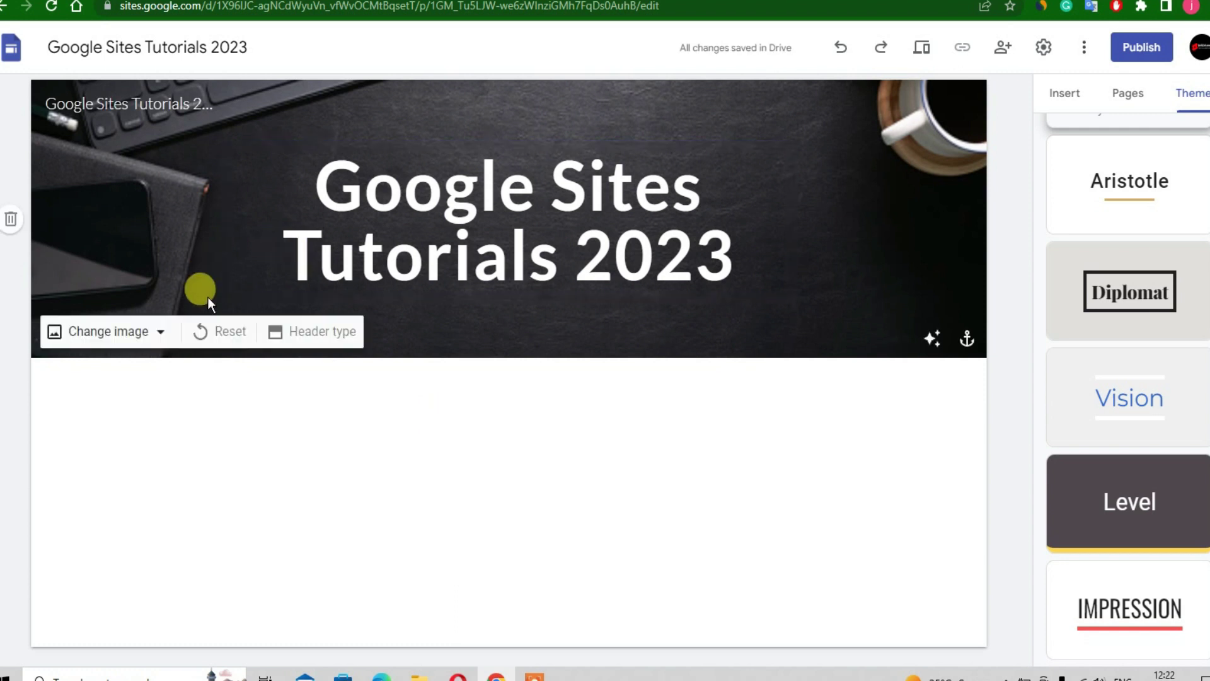
{"action": "left_click", "coordinate": [328, 345]}
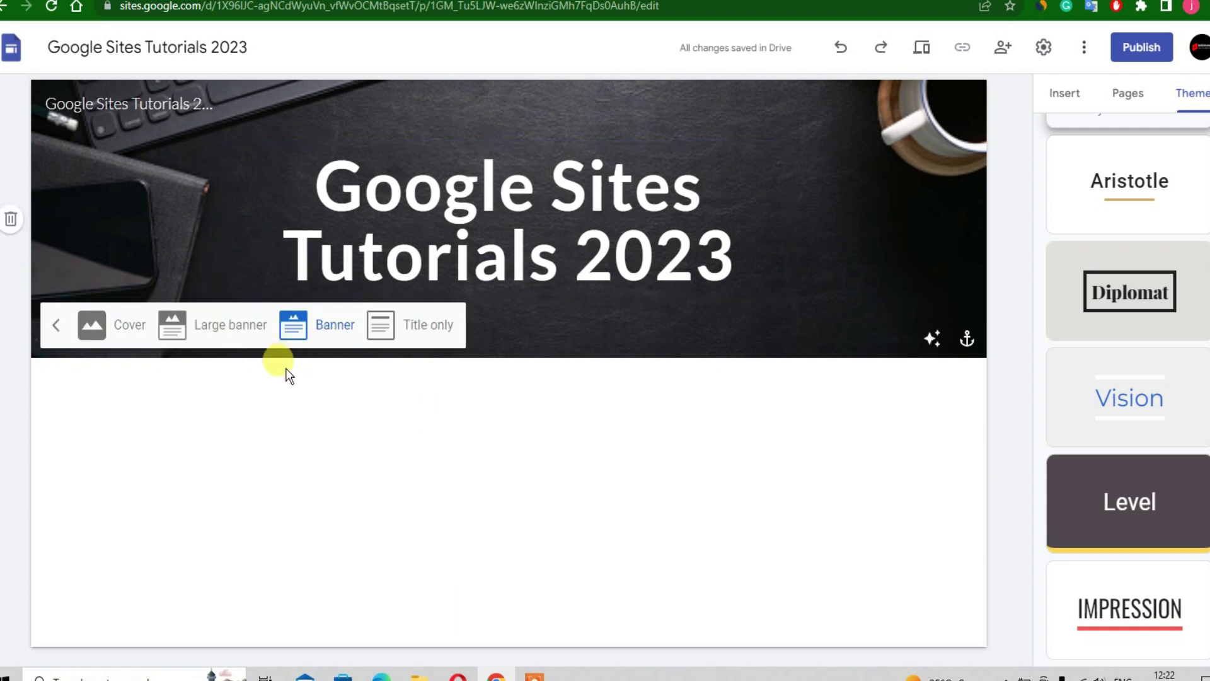
{"action": "left_click", "coordinate": [245, 328]}
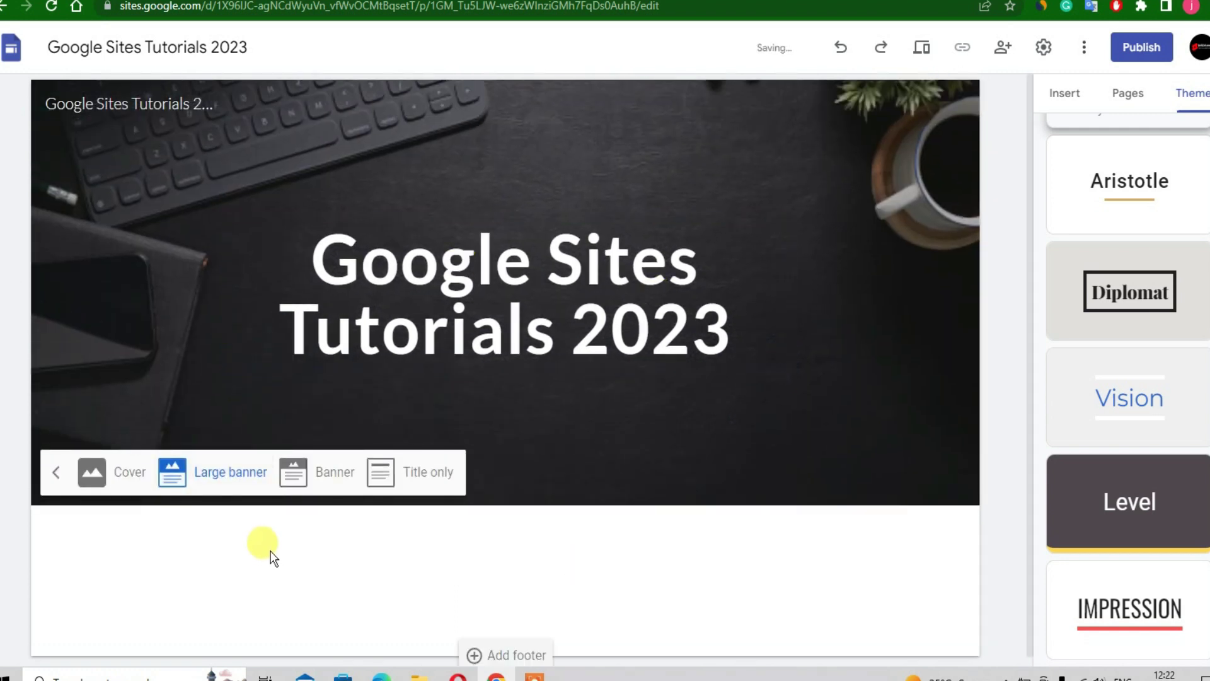
{"action": "left_click", "coordinate": [324, 472]}
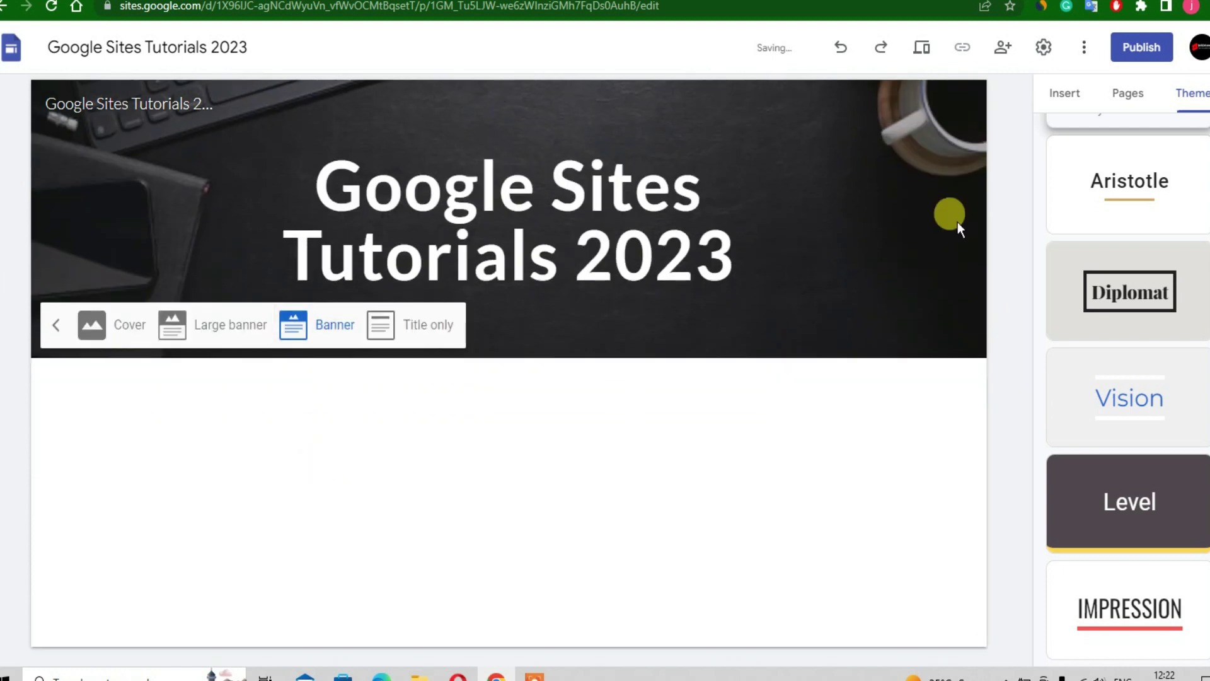
Remove the readability adjustment from the header image and apply it again
{"action": "left_click", "coordinate": [857, 170]}
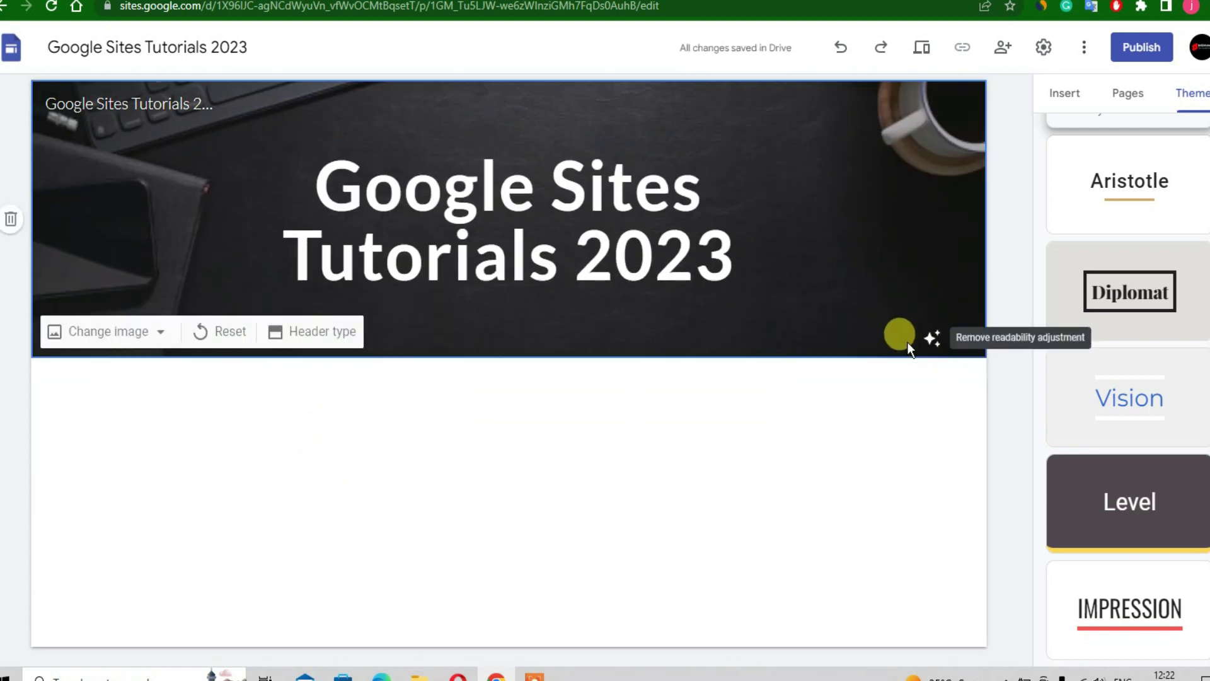
{"action": "left_click", "coordinate": [930, 343]}
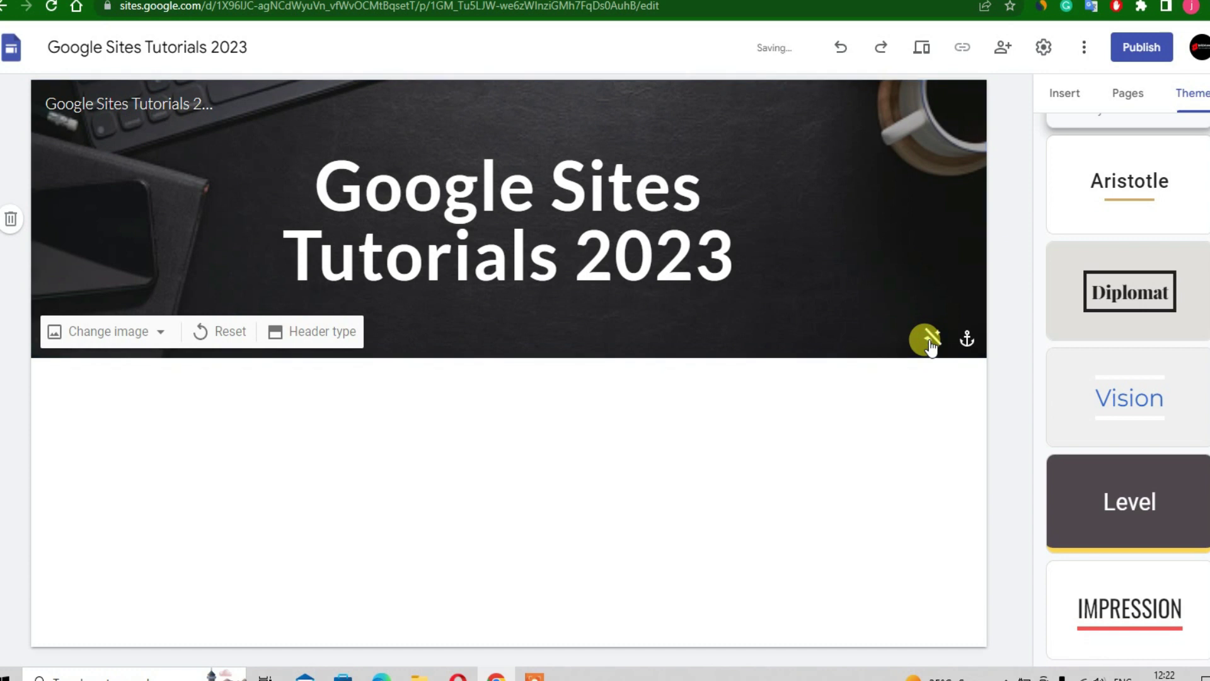
{"action": "left_click", "coordinate": [930, 343]}
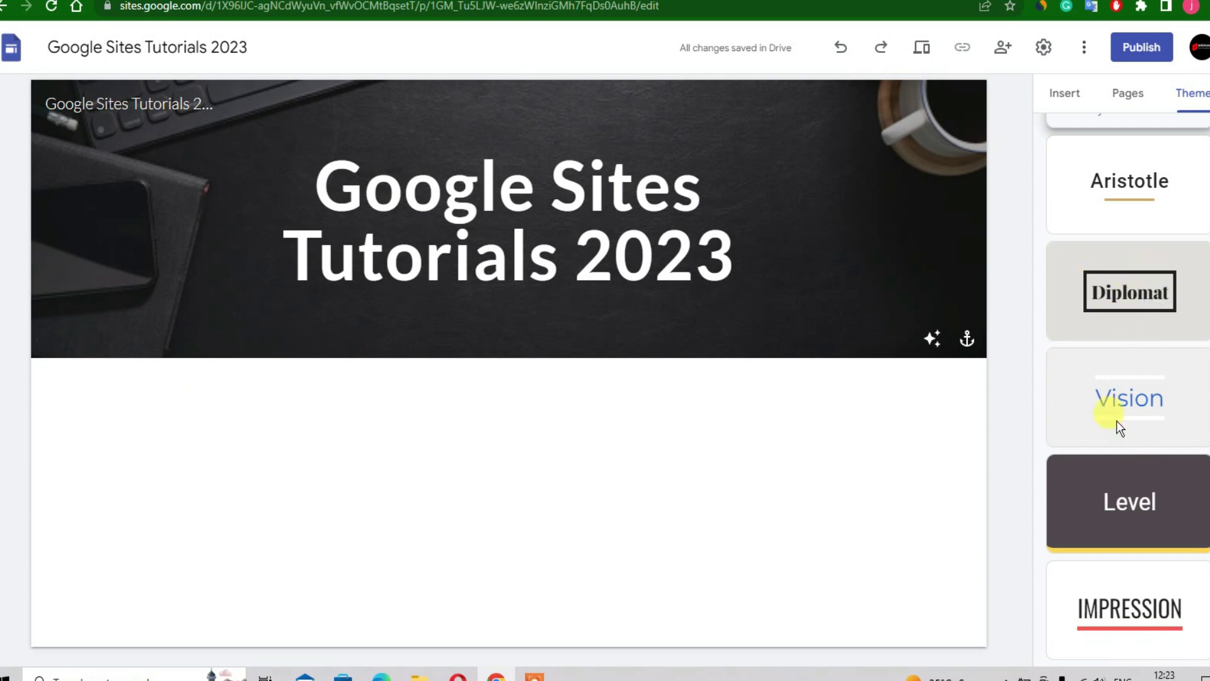
Try the Diplomat theme, and the Vision theme with its pink, green and grey colours
{"action": "left_click", "coordinate": [1118, 286]}
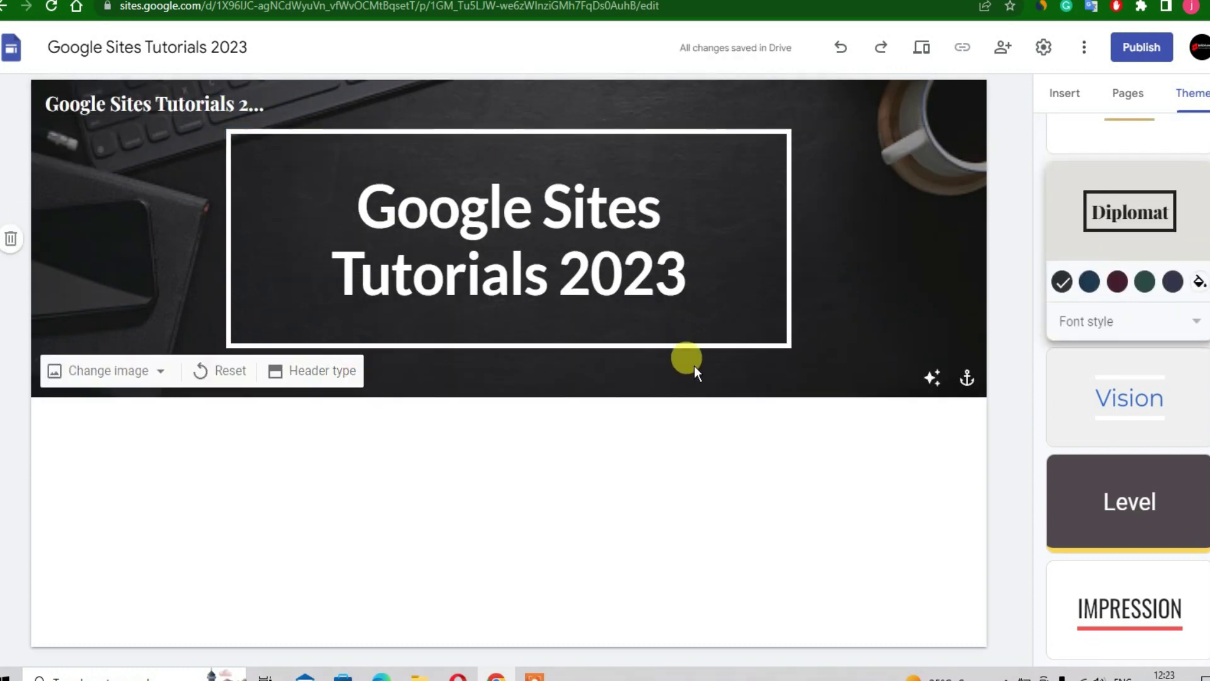
{"action": "left_click", "coordinate": [1118, 414]}
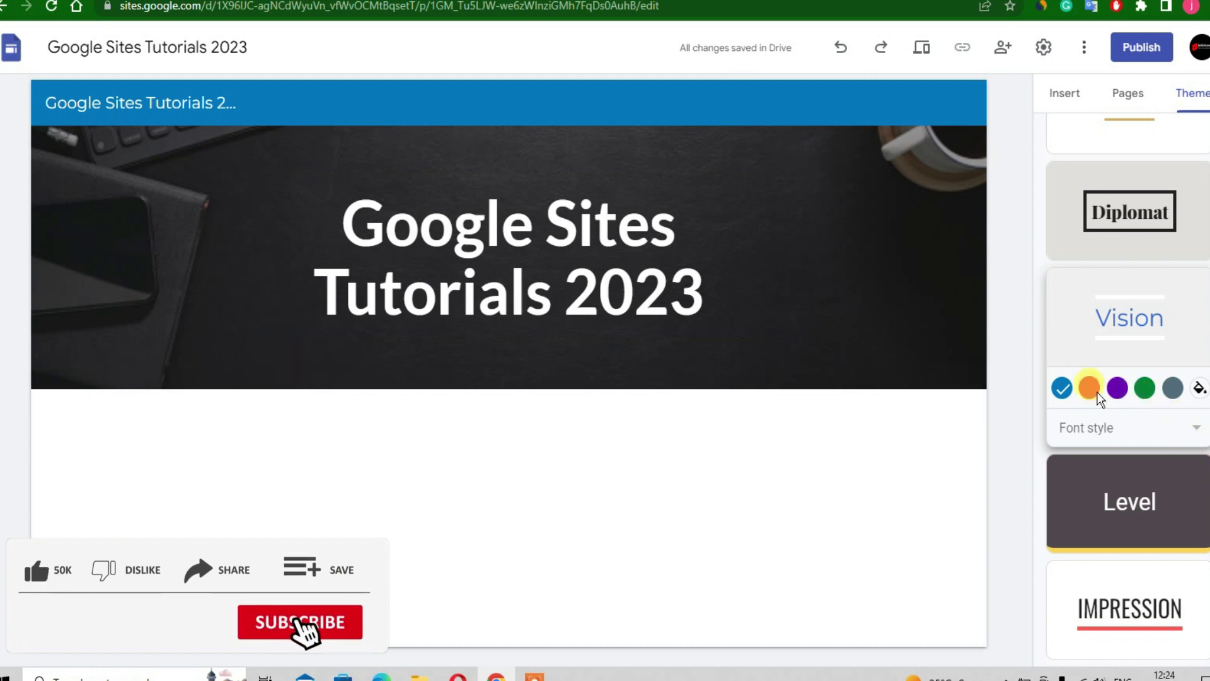
{"action": "left_click", "coordinate": [1090, 390]}
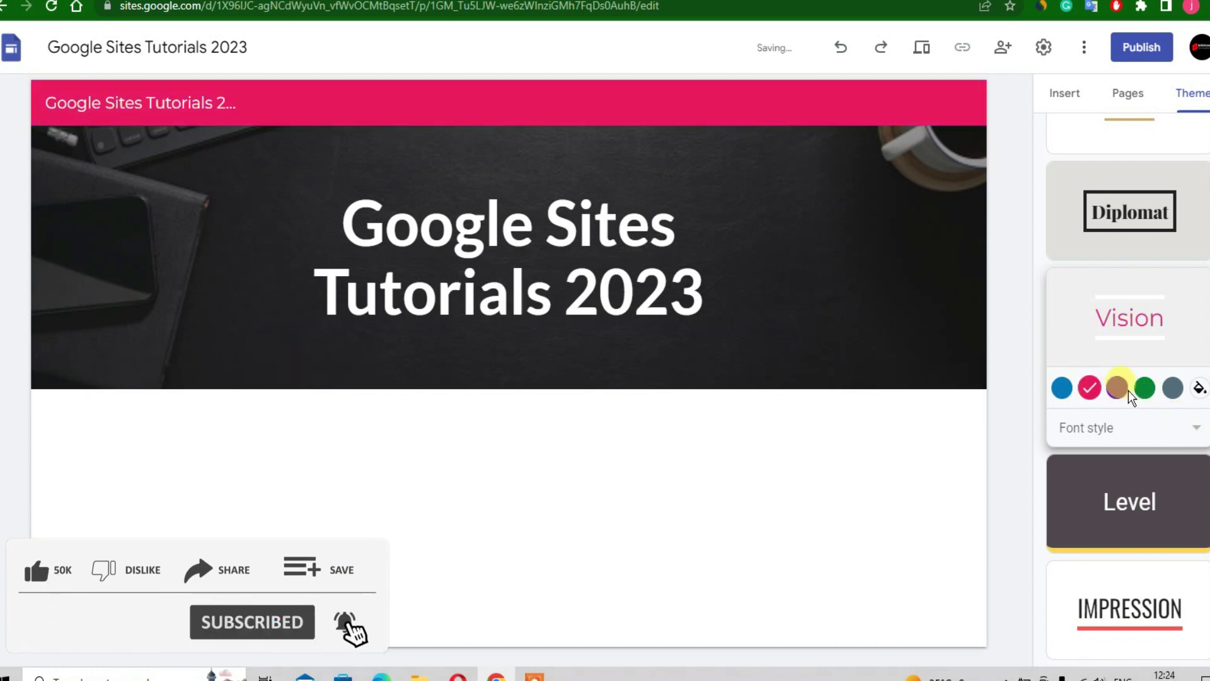
{"action": "left_click", "coordinate": [1145, 393]}
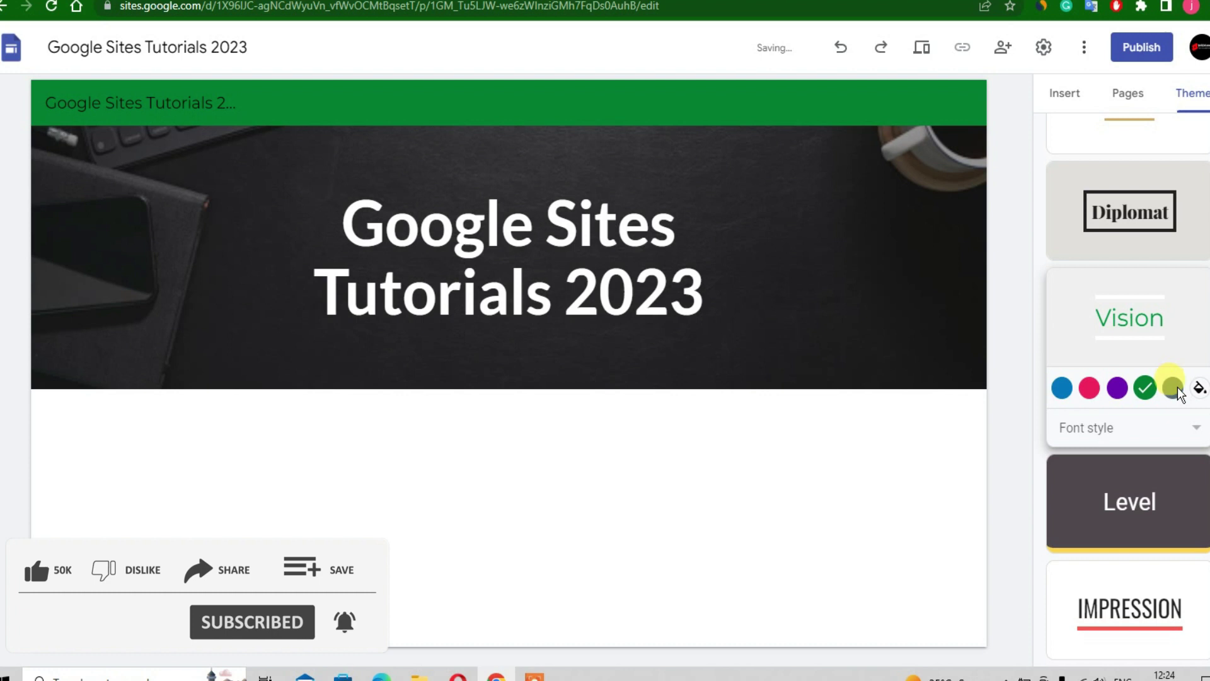
{"action": "left_click", "coordinate": [1172, 389]}
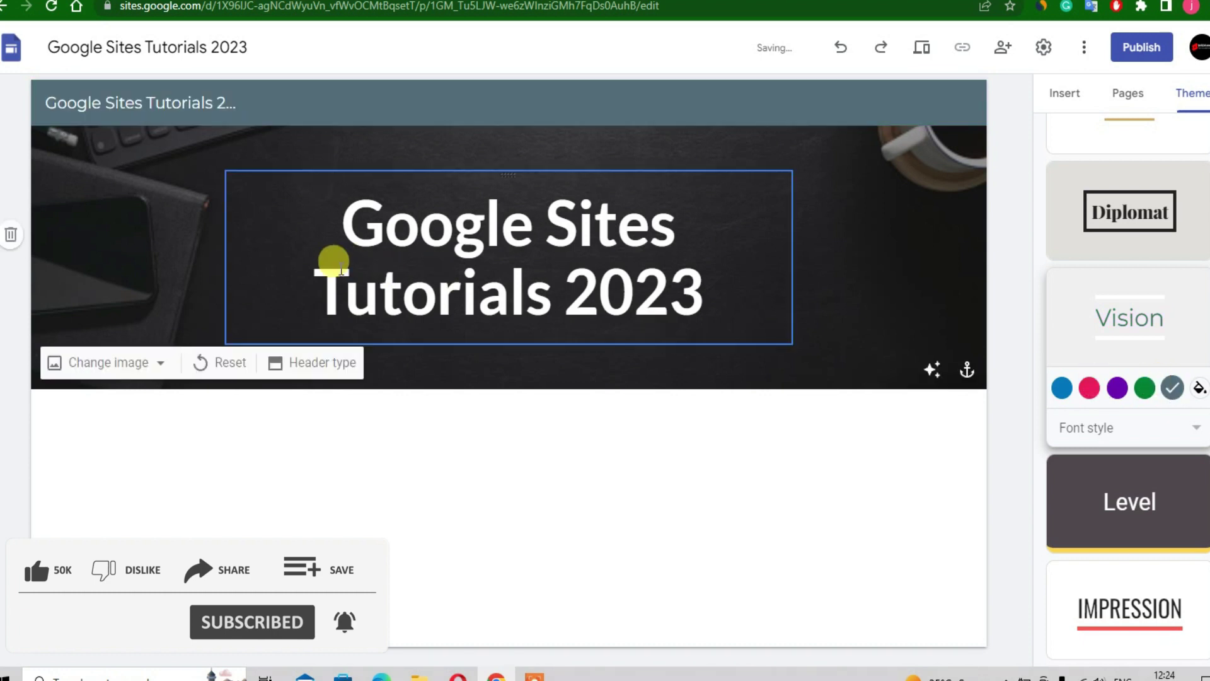
Apply the Level theme to the site and look over the other available themes
{"action": "left_click", "coordinate": [1132, 485]}
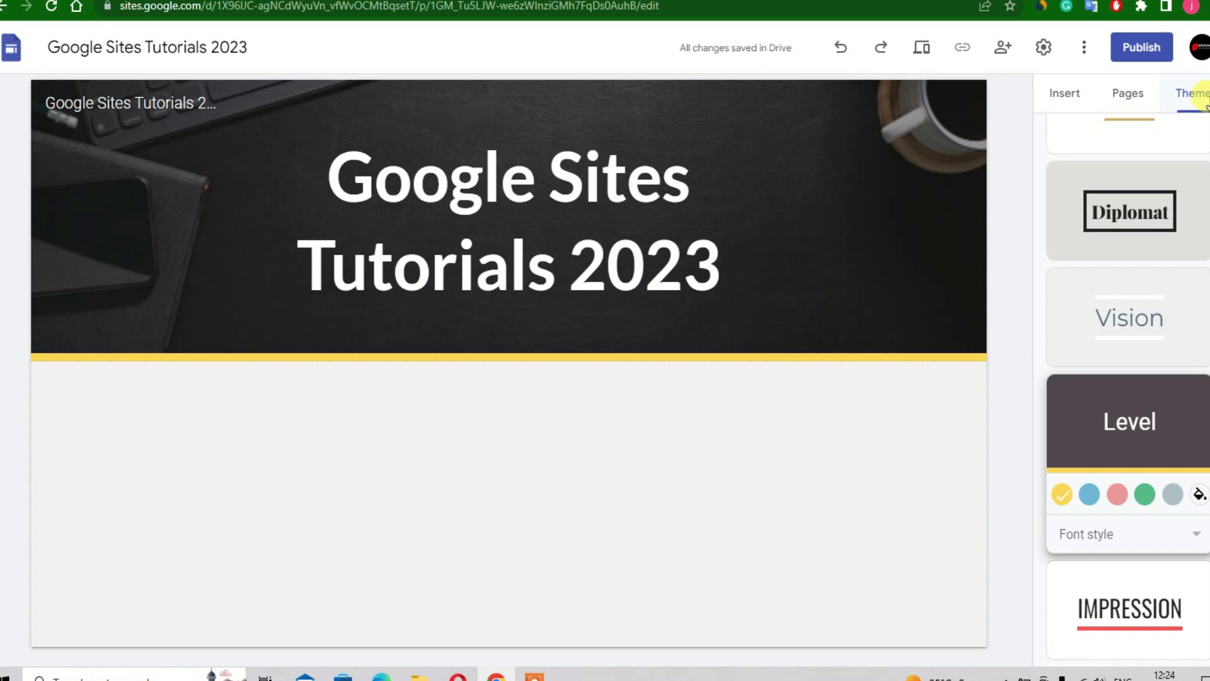
{"action": "scroll", "coordinate": [1132, 294], "scroll_direction": "up", "scroll_amount": 5}
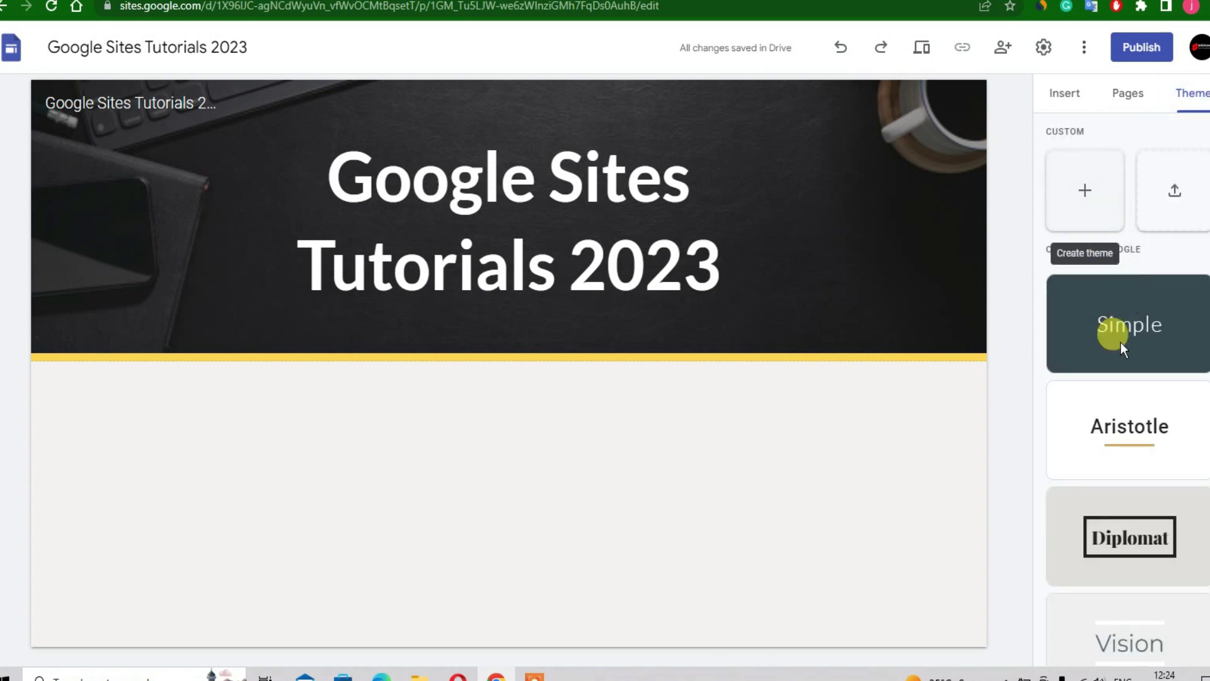
{"action": "scroll", "coordinate": [1121, 342], "scroll_direction": "down", "scroll_amount": 5}
{"action": "scroll", "coordinate": [1116, 385], "scroll_direction": "up", "scroll_amount": 5}
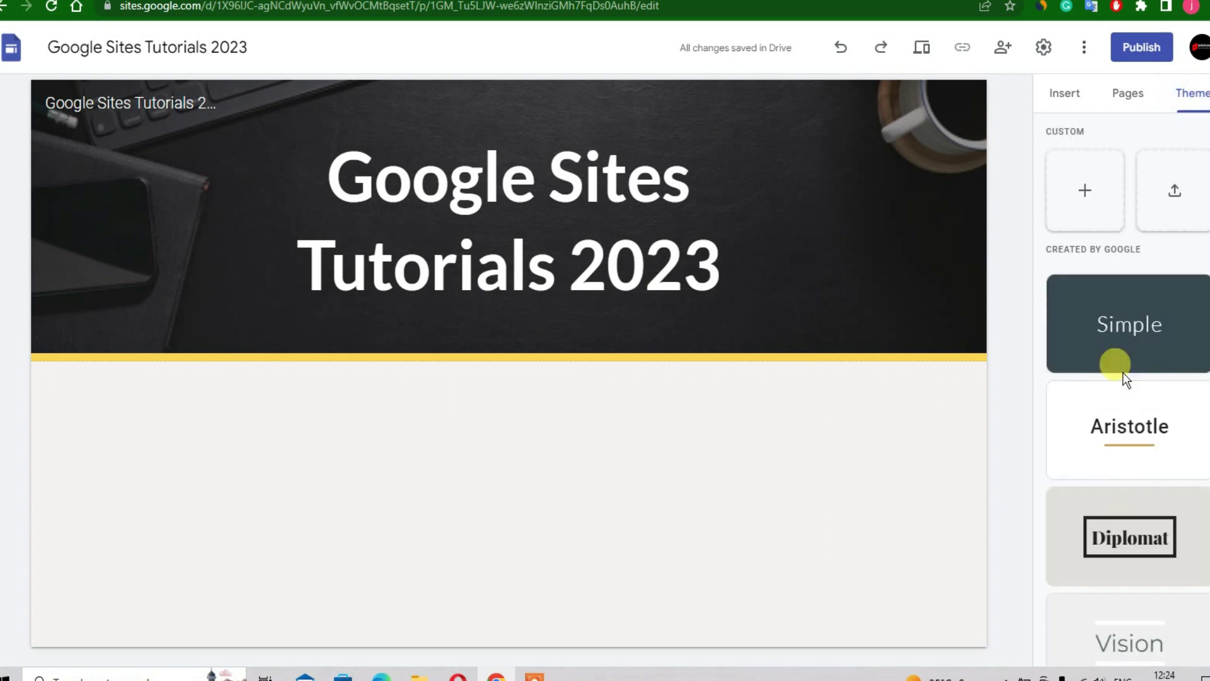
Insert an empty text box below the page header and delete it again
{"action": "left_click", "coordinate": [1073, 100]}
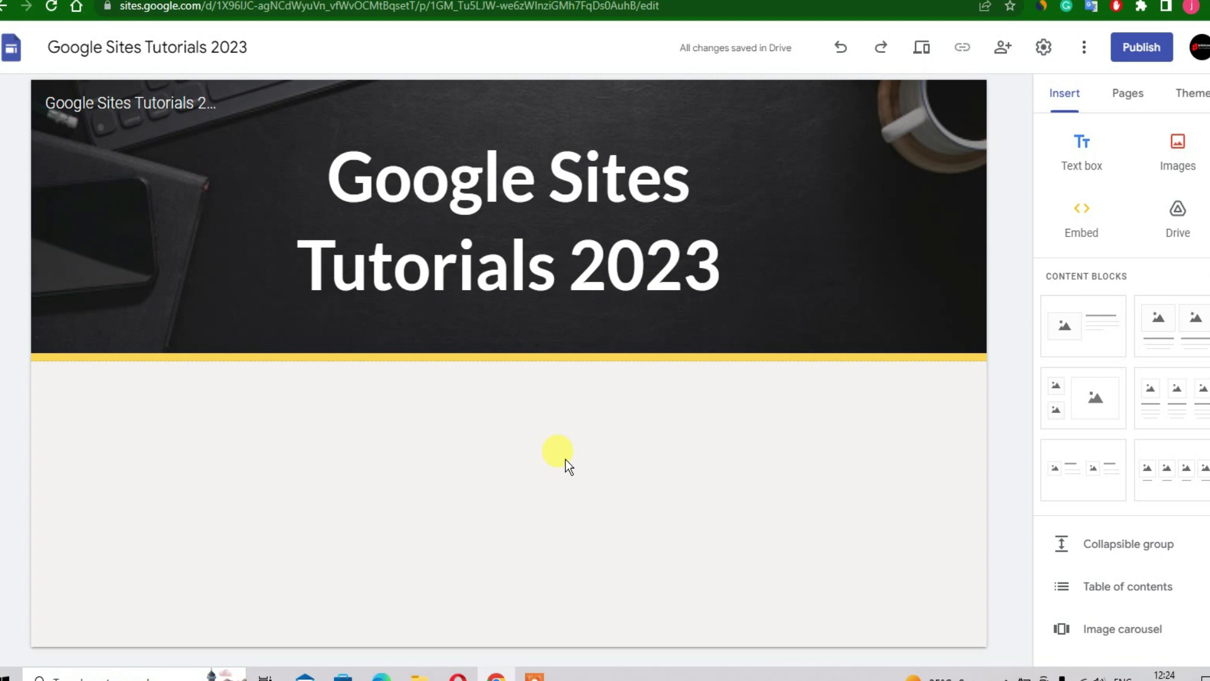
{"action": "left_click", "coordinate": [1077, 162]}
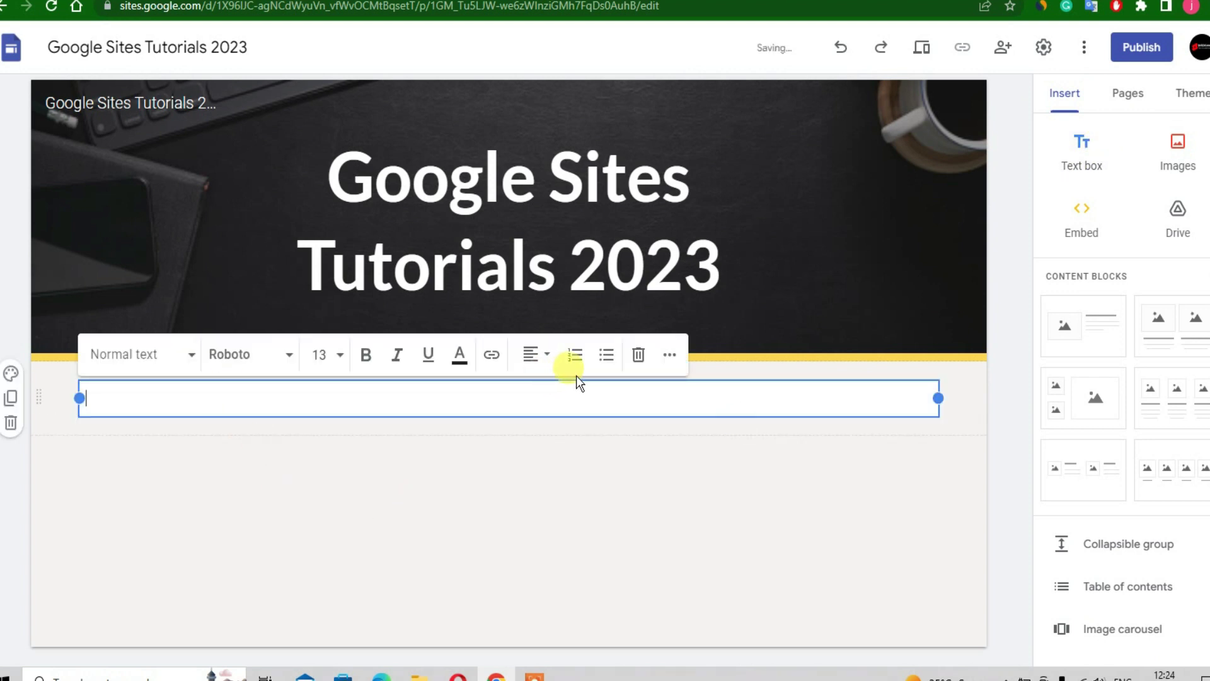
{"action": "left_click", "coordinate": [653, 359]}
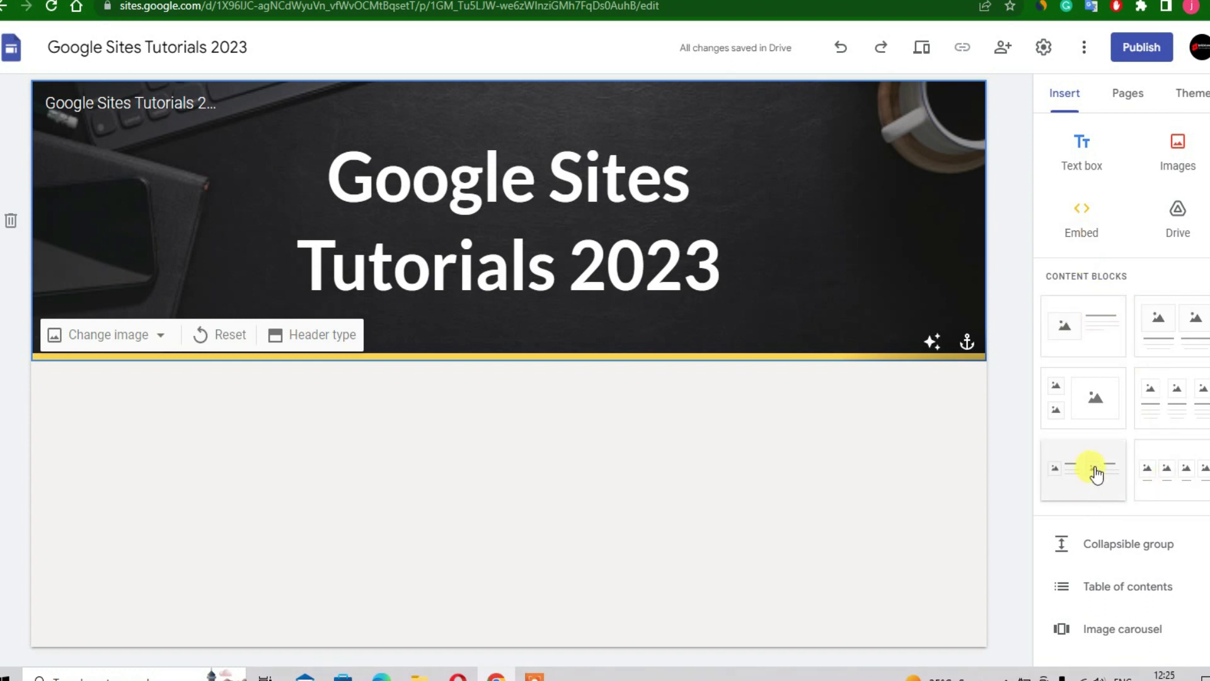
Examine the content blocks and other elements that can be inserted into the page, down to Charts
{"action": "scroll", "coordinate": [1097, 472], "scroll_direction": "down", "scroll_amount": 3}
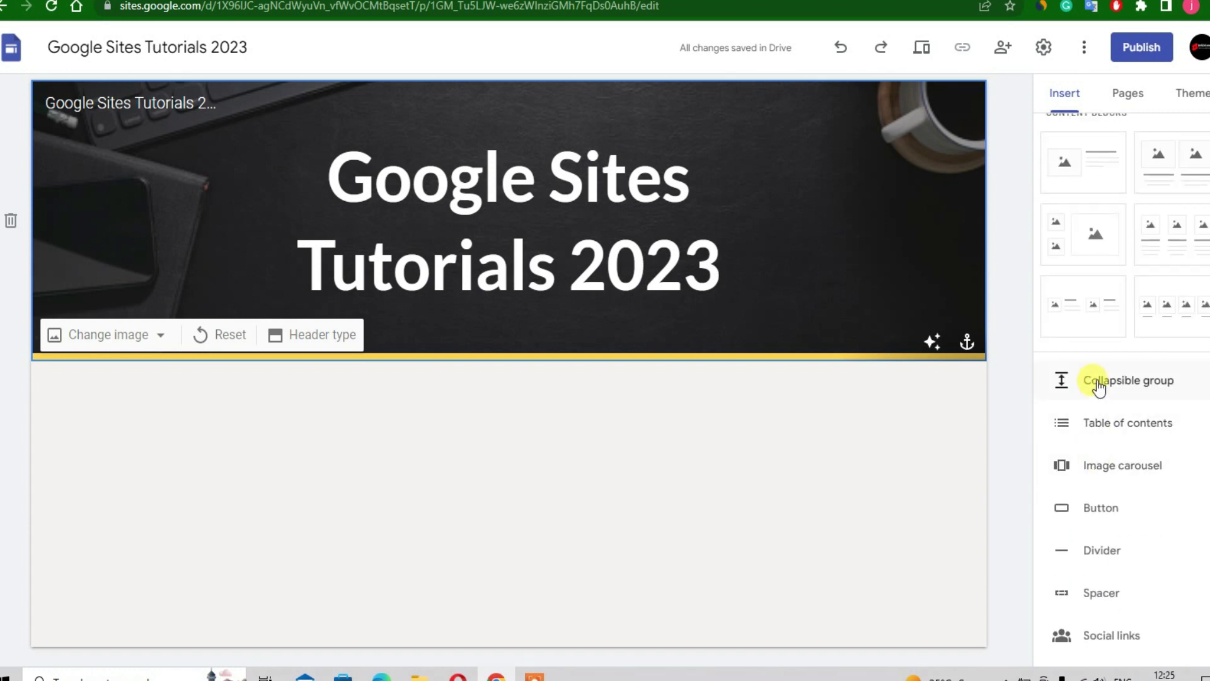
{"action": "scroll", "coordinate": [1097, 341], "scroll_direction": "down", "scroll_amount": 3}
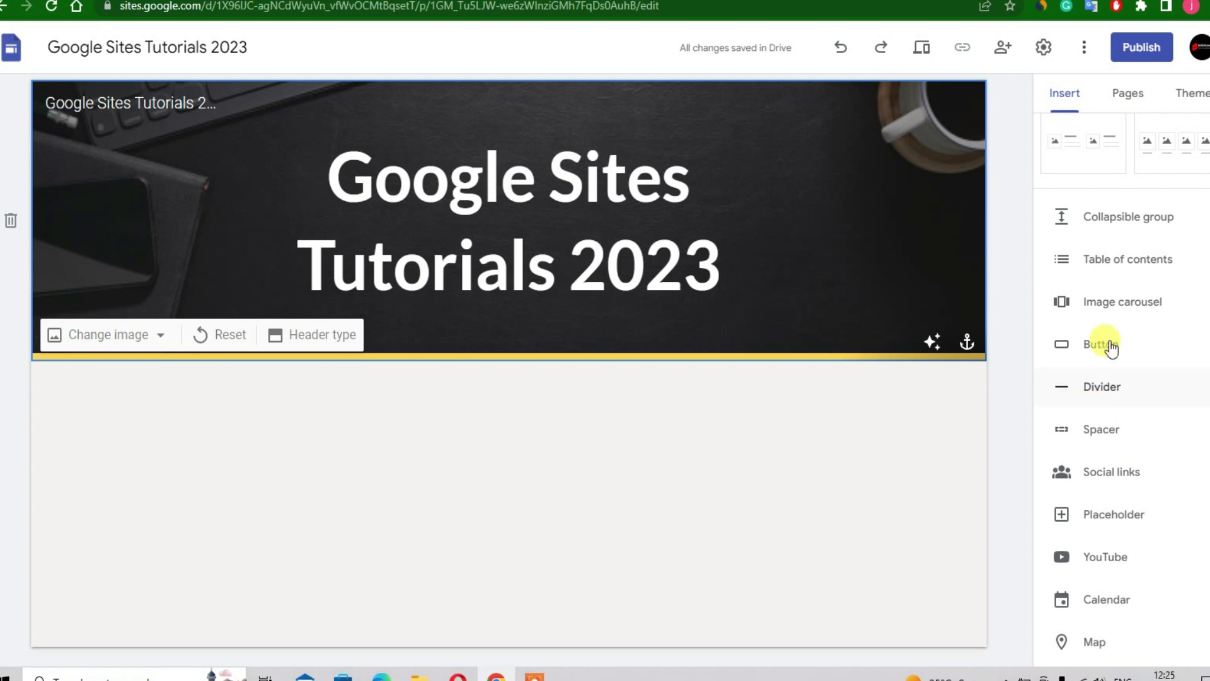
{"action": "scroll", "coordinate": [1103, 290], "scroll_direction": "down", "scroll_amount": 4}
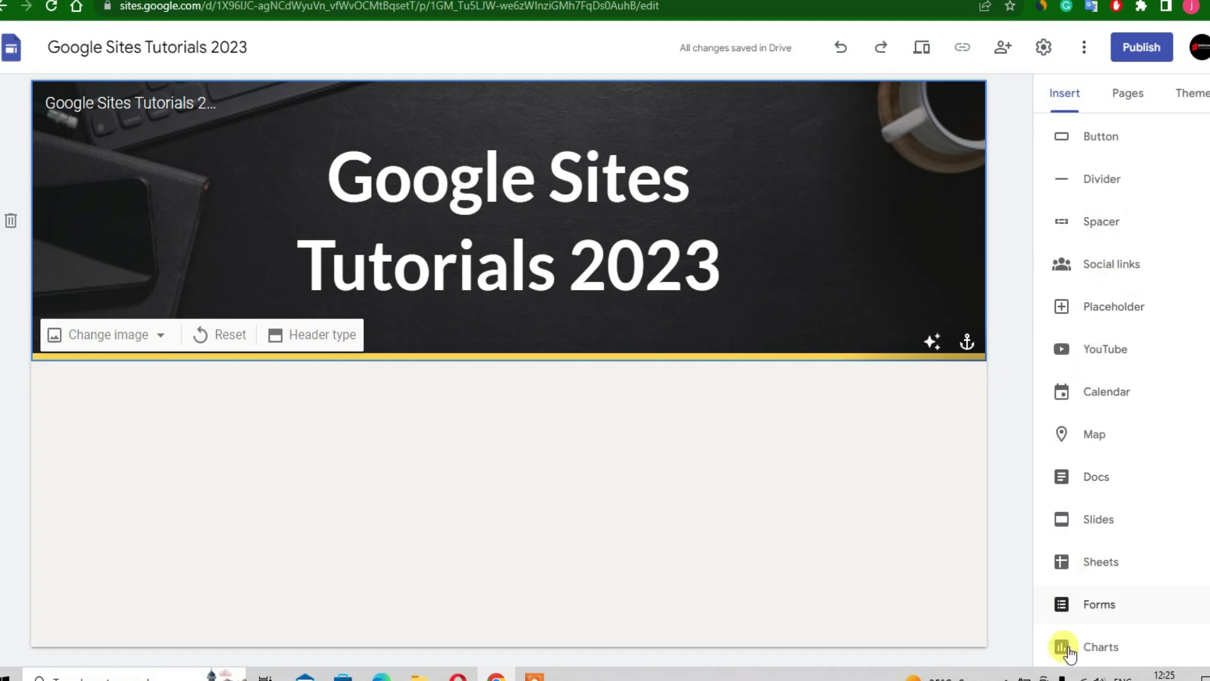
{"action": "scroll", "coordinate": [1084, 428], "scroll_direction": "up", "scroll_amount": 10}
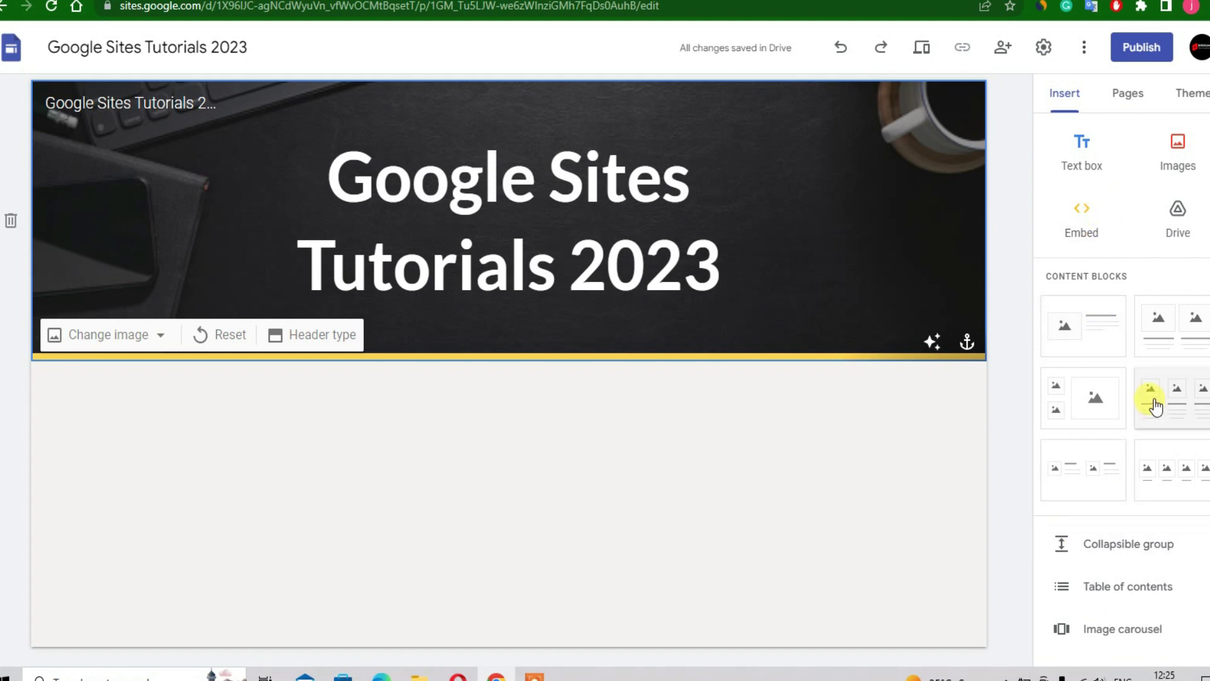
{"action": "left_click", "coordinate": [505, 427]}
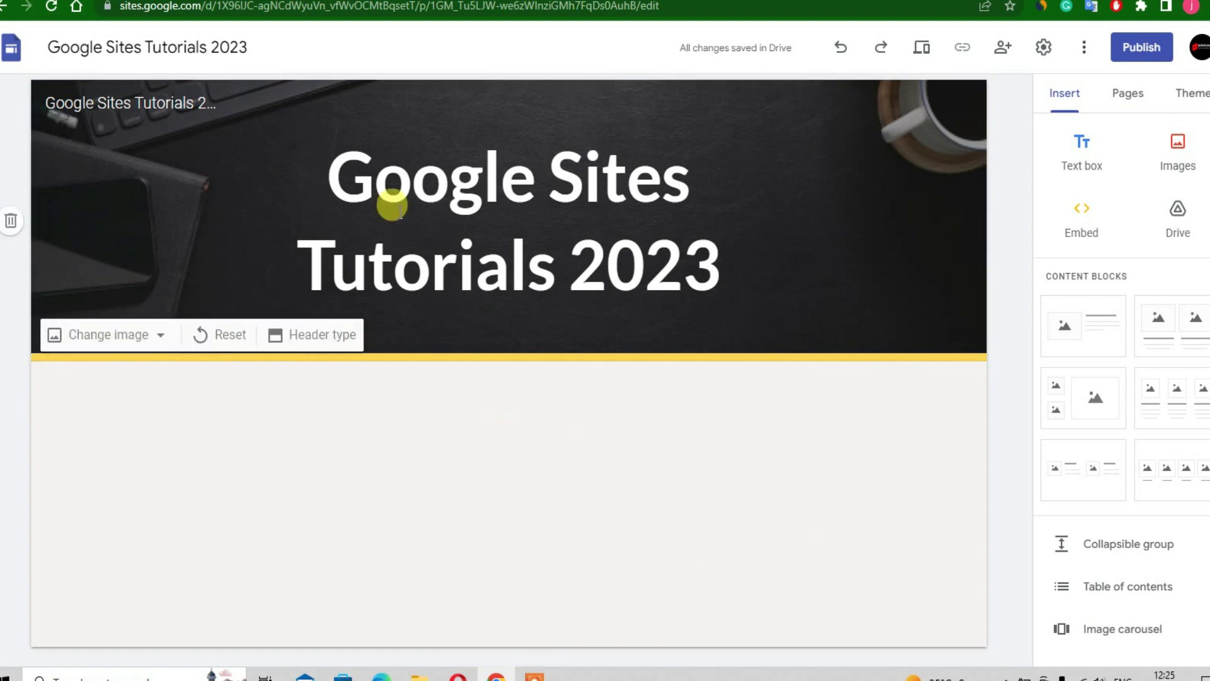